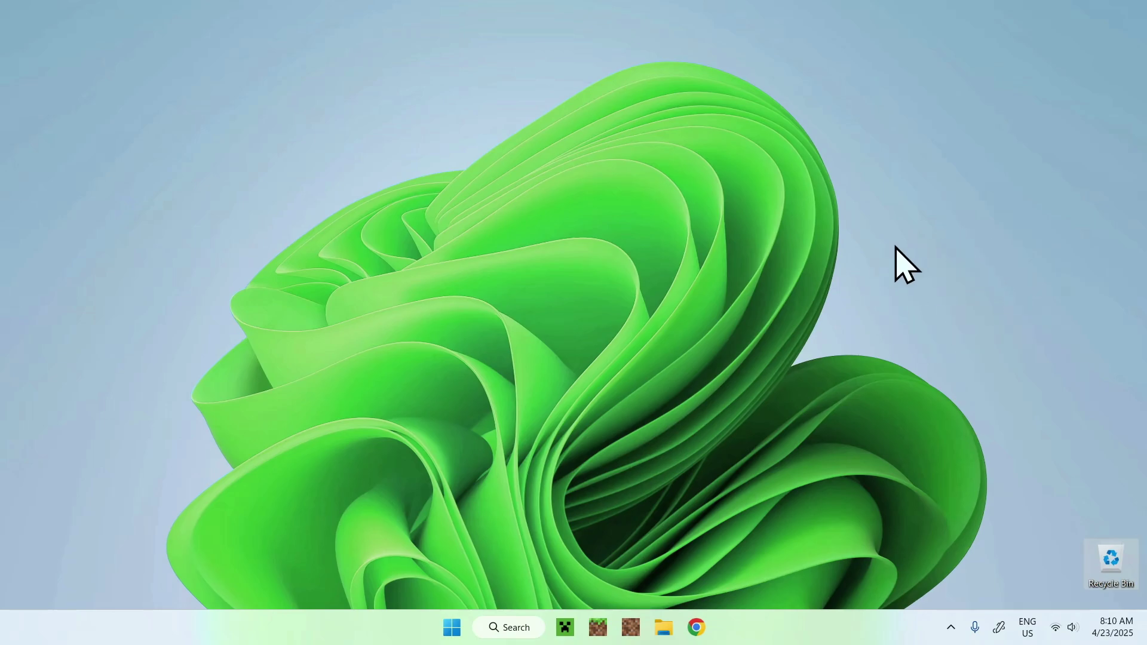
- Open Chrome and run a Google search for 'Modrinth'
click(697, 627)
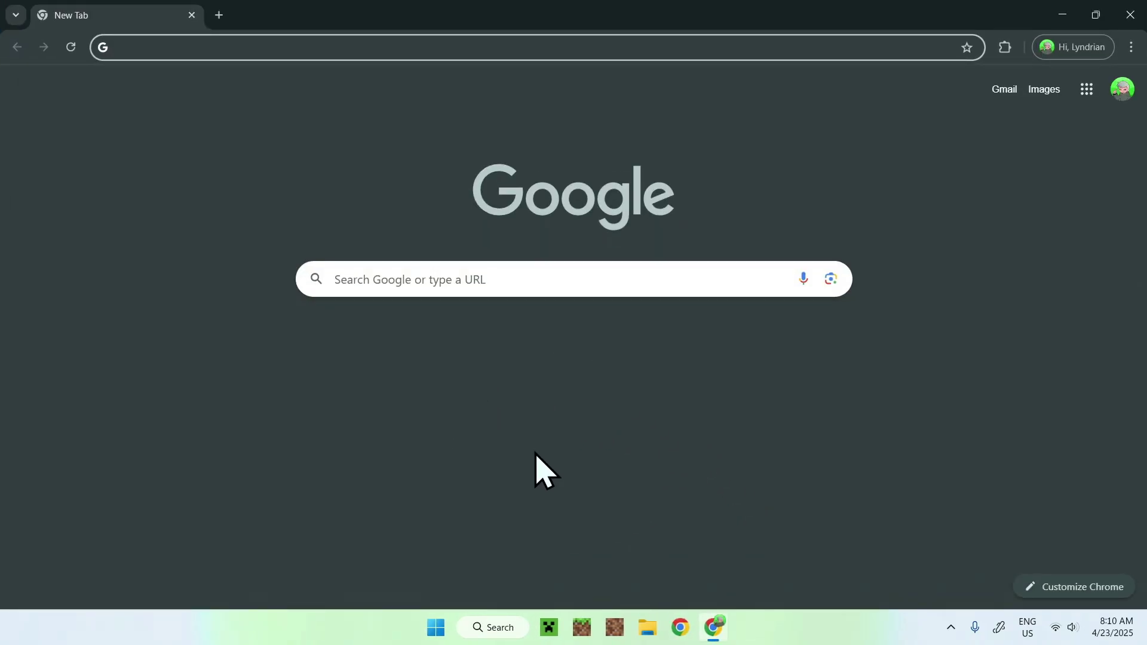
click(538, 279)
text(Modrinth)
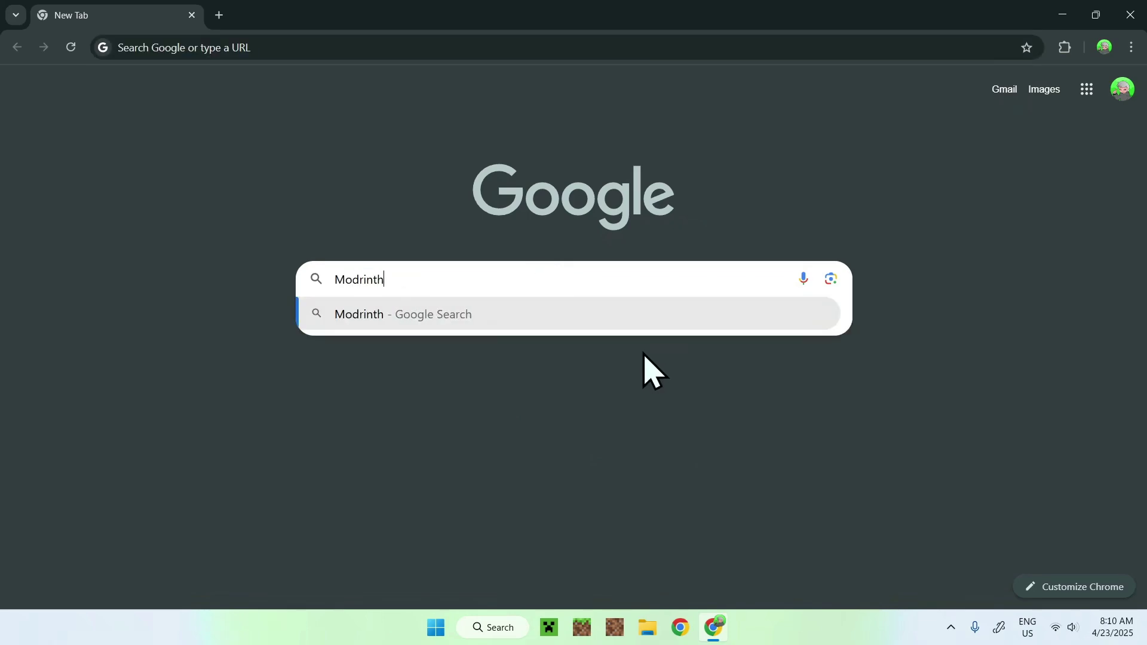
key(Return)
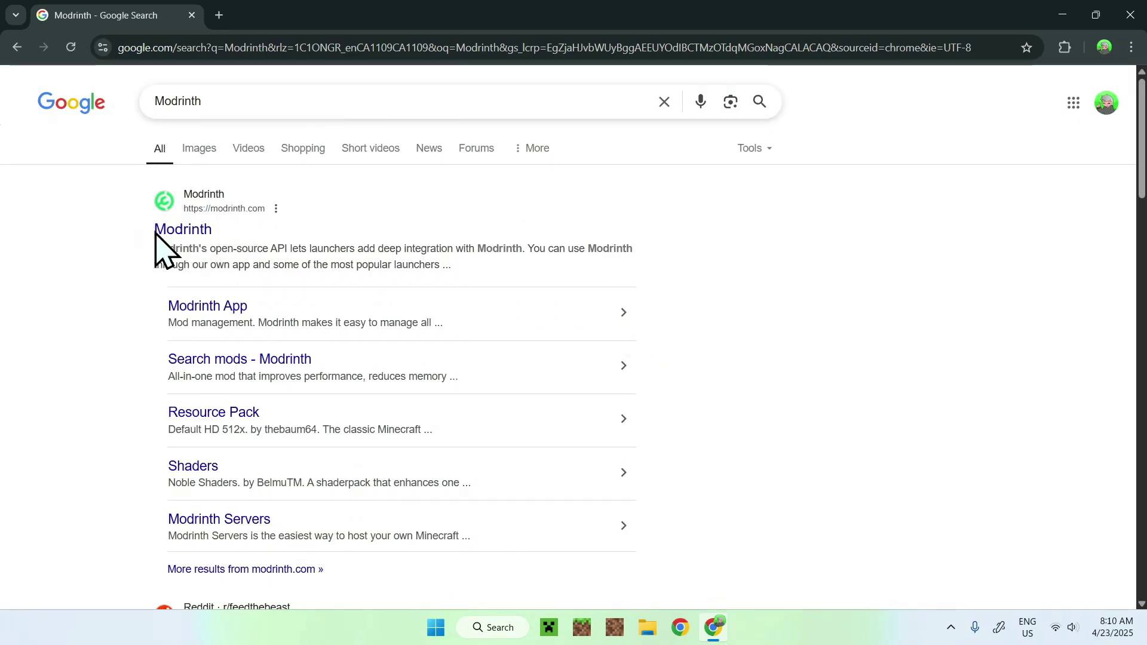
- Go to modrinth.com, search the Mods list for Sodium and open its page
click(182, 231)
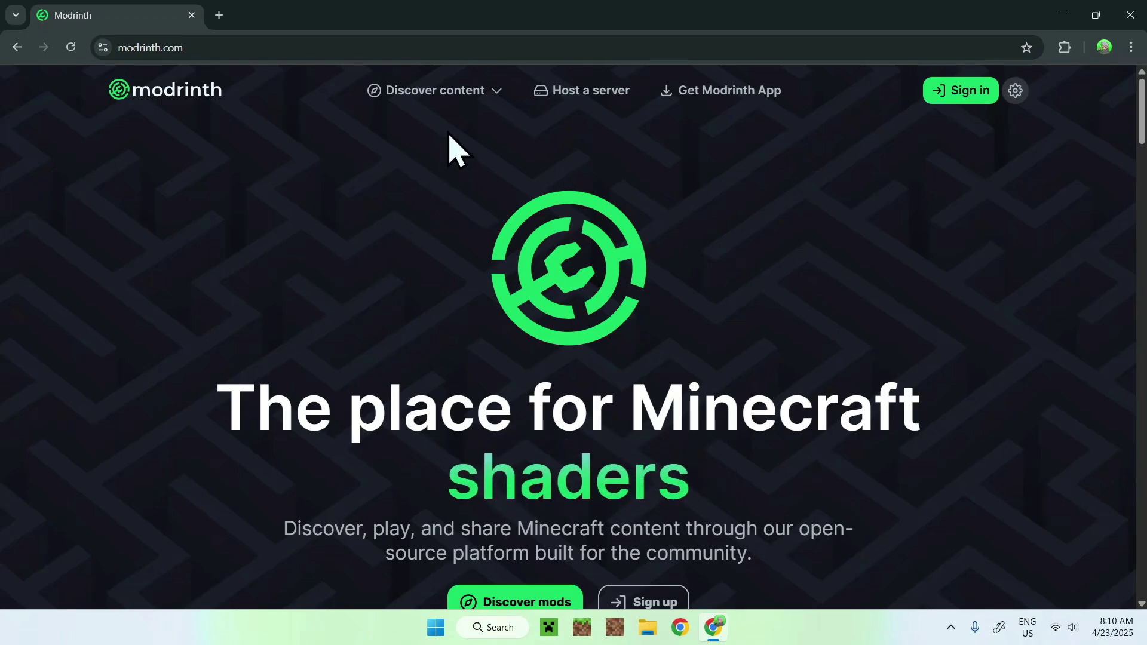
click(446, 99)
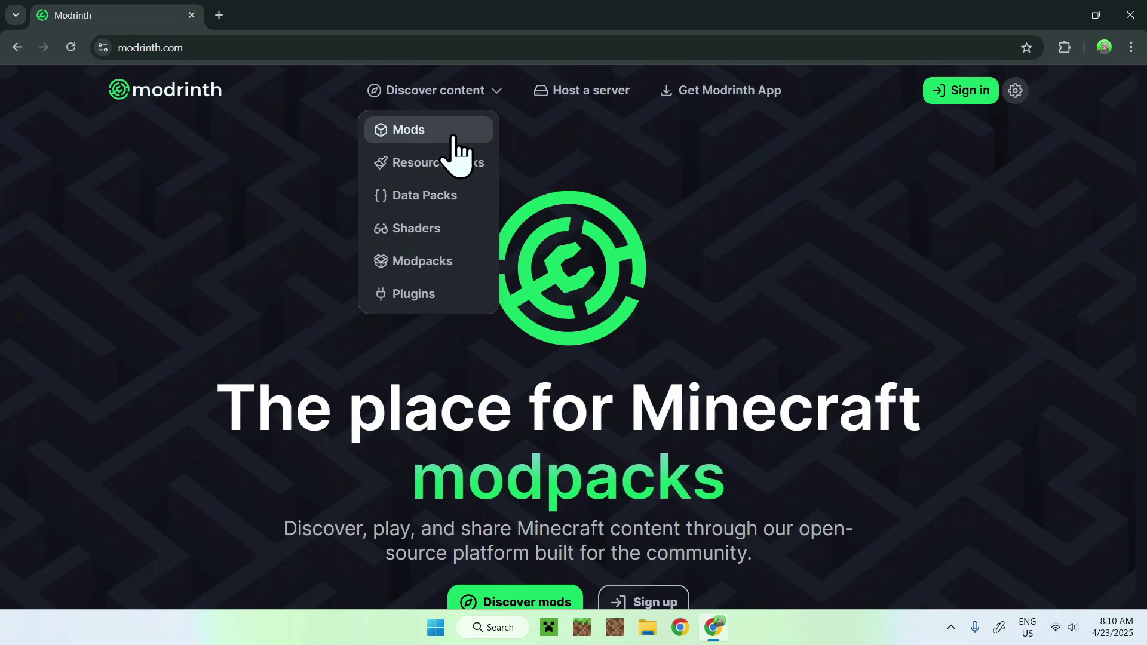
click(453, 136)
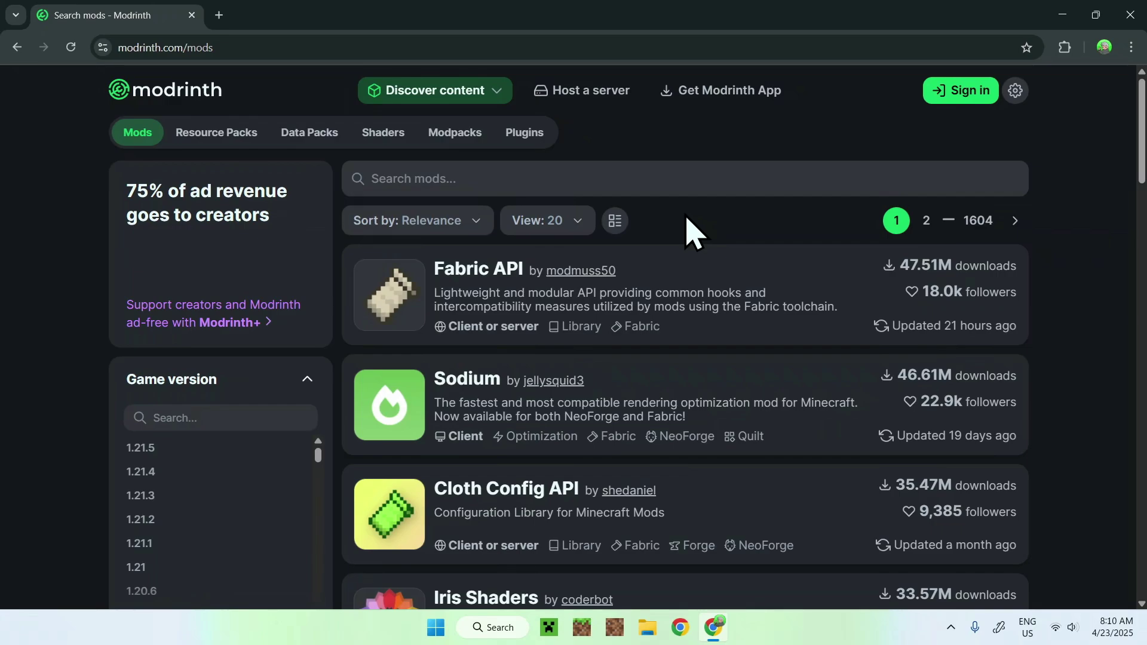
click(723, 177)
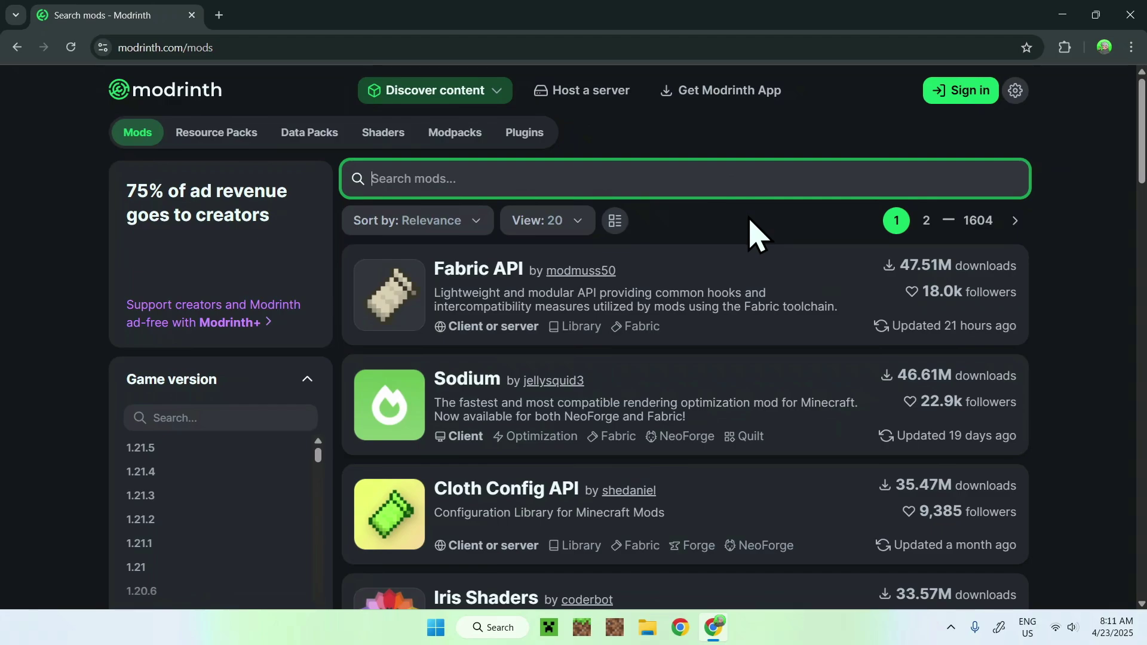
text(Sodium)
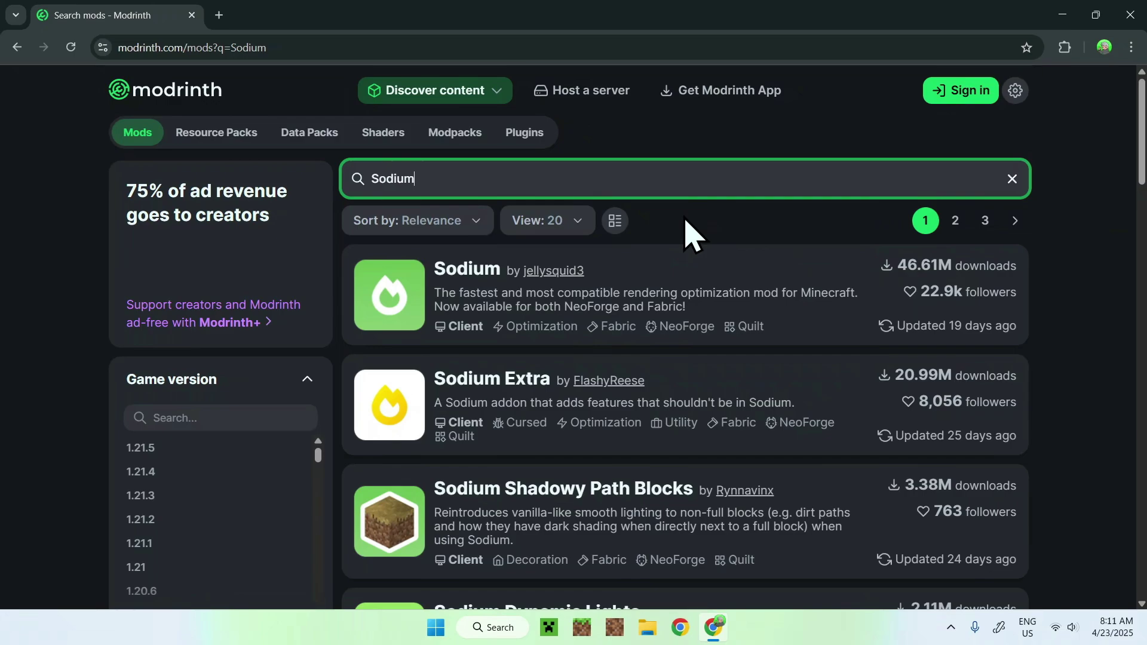
click(466, 271)
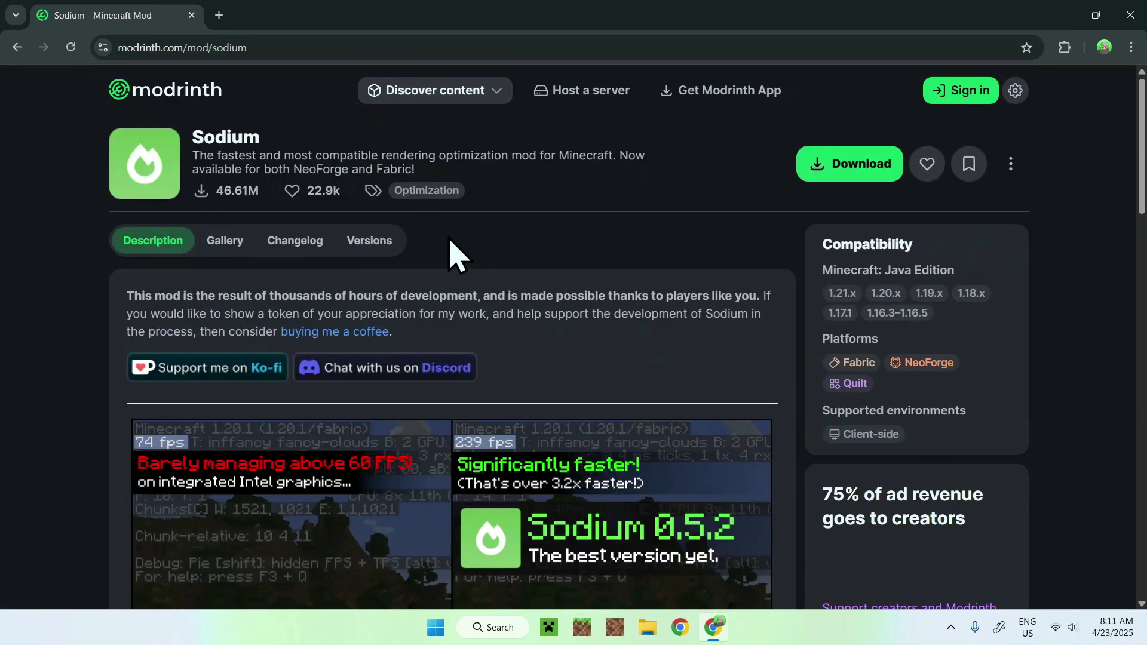
- Filter Sodium's versions to 1.21.5 and download the 0.6.13 Fabric jar
click(367, 244)
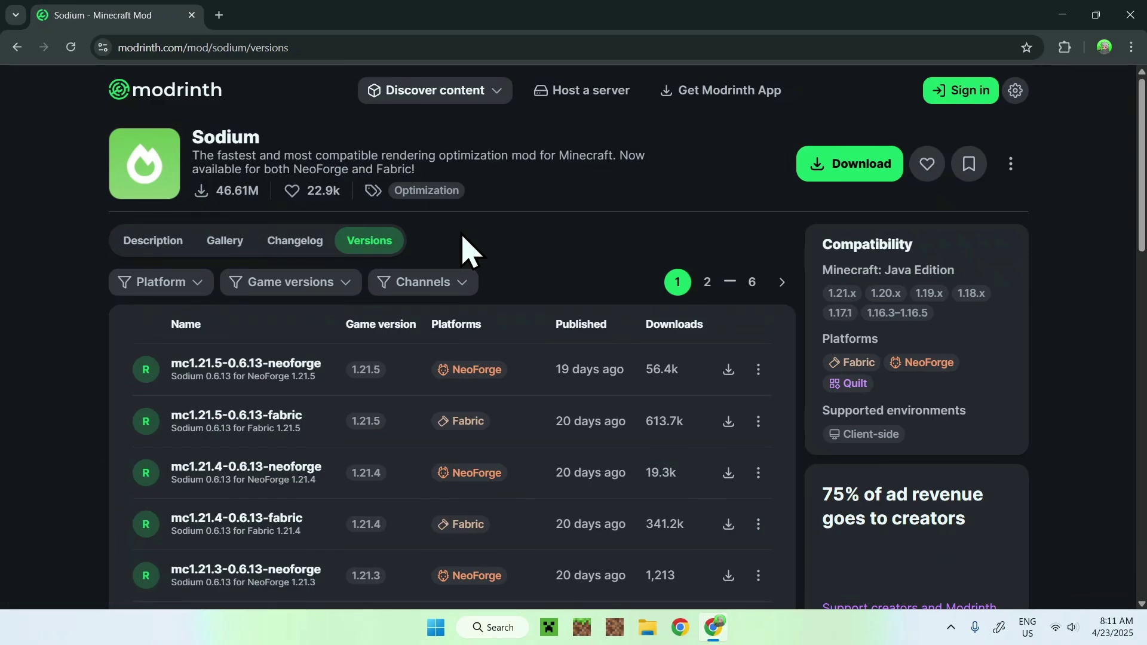
click(280, 292)
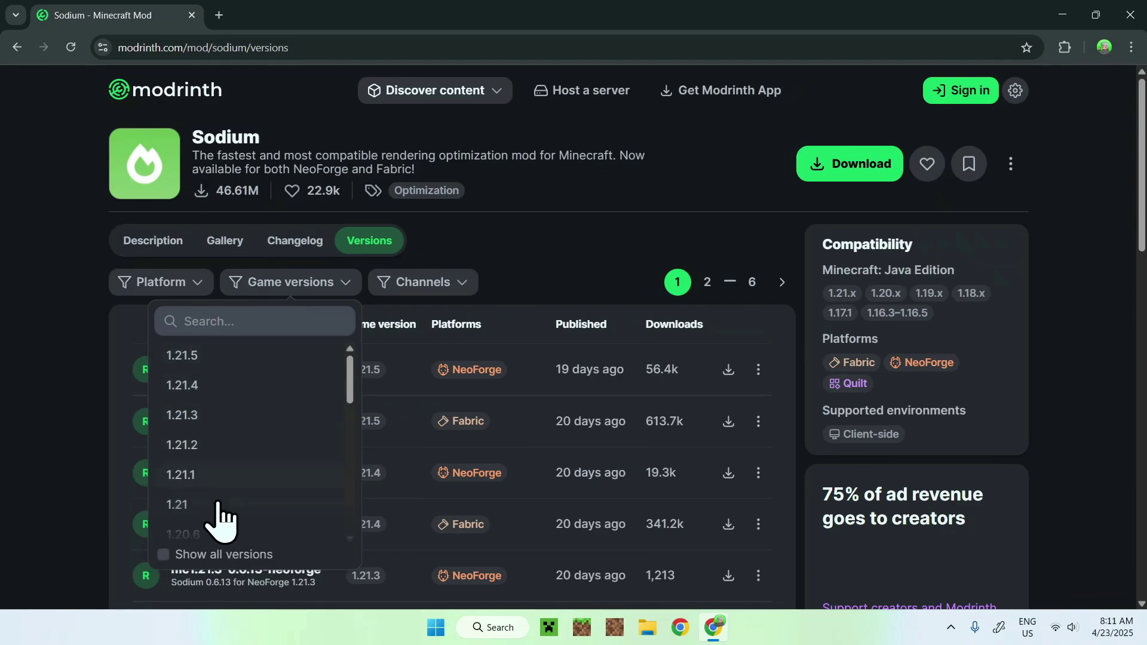
click(216, 359)
click(558, 306)
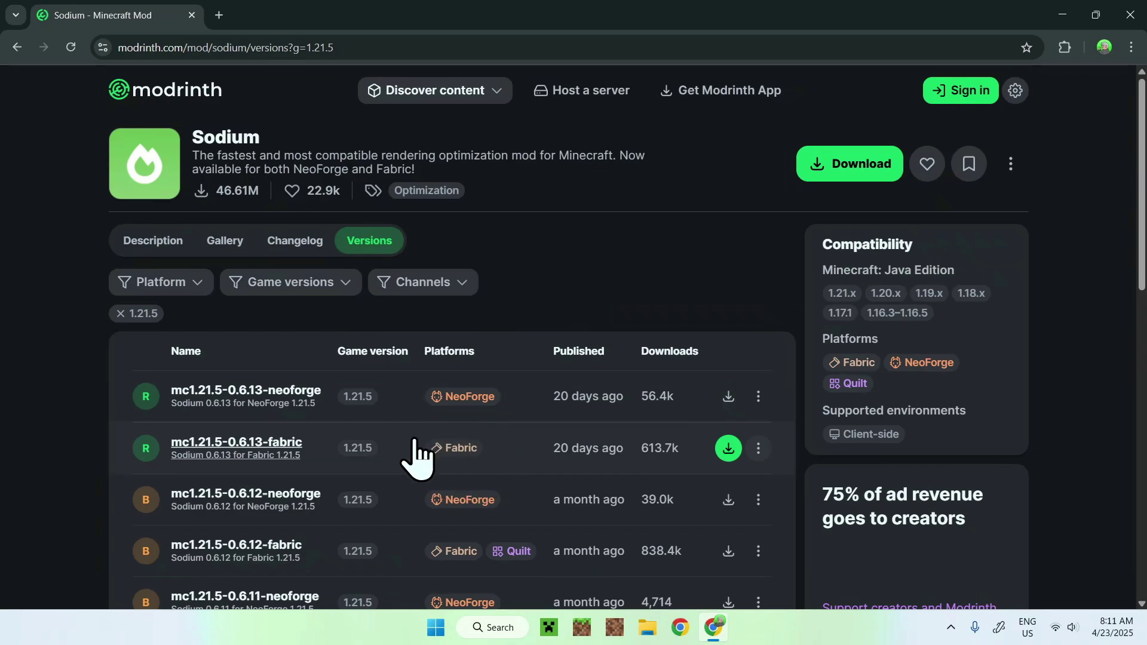
click(728, 453)
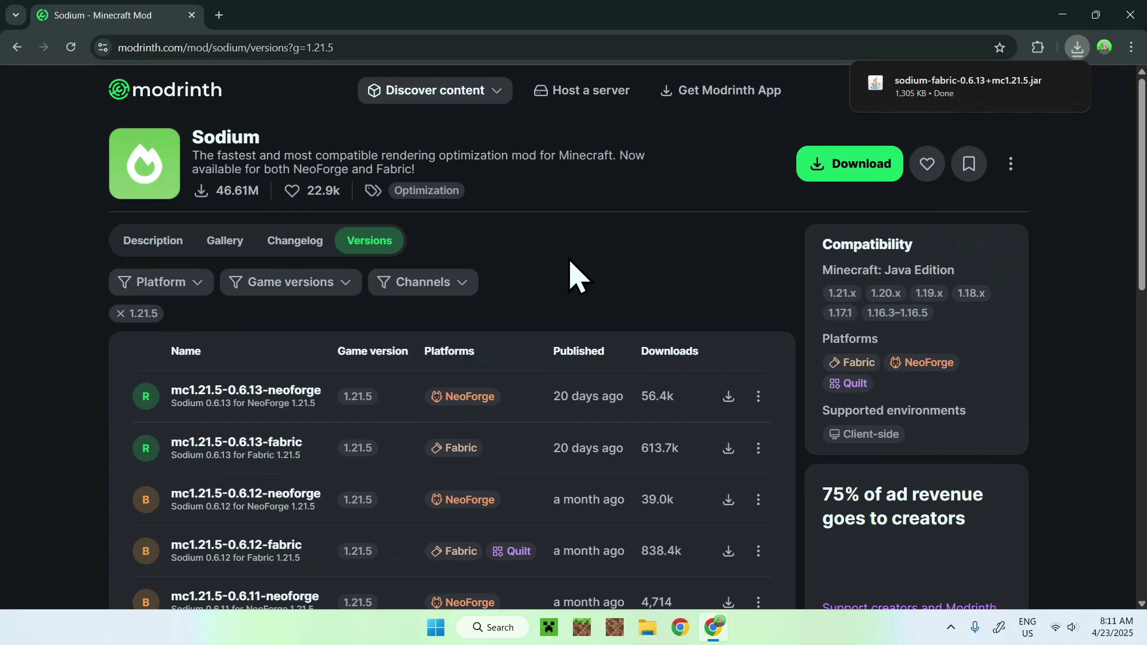
- Search the Modrinth Mods list for Sodium Extra and open its page
click(439, 97)
click(438, 131)
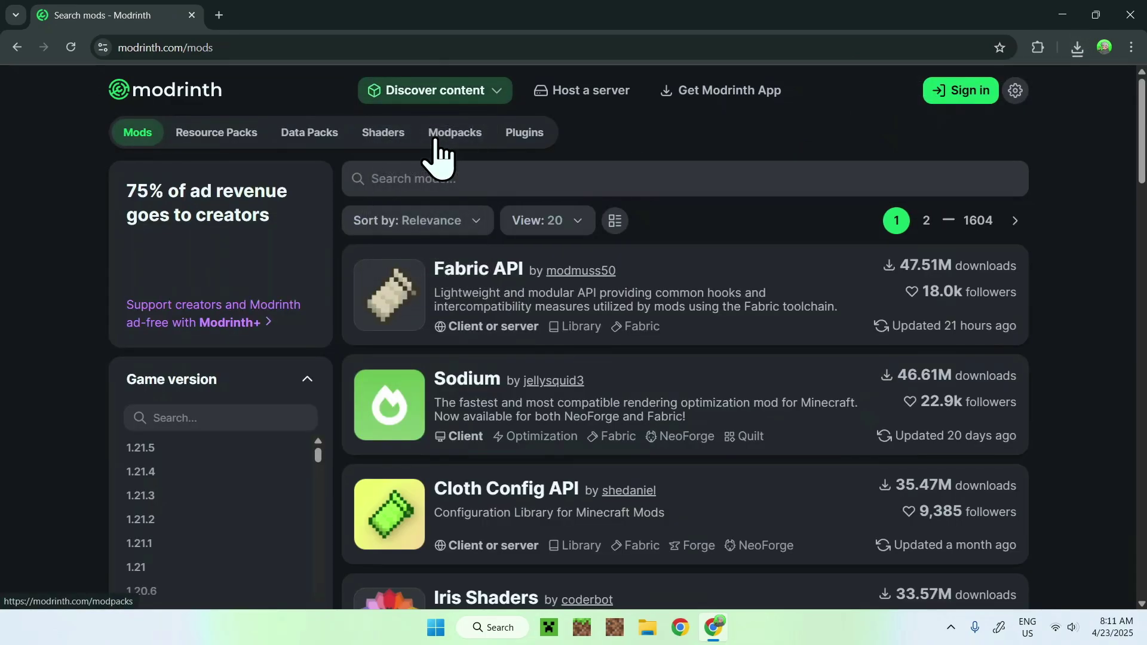
click(475, 182)
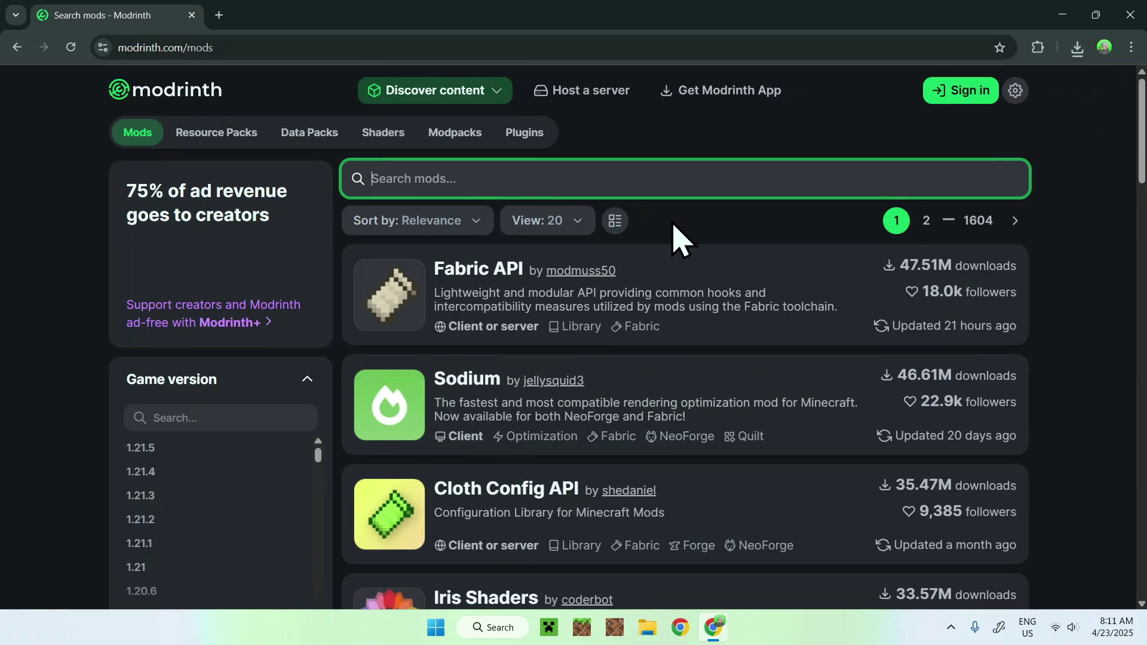
text(Sodium)
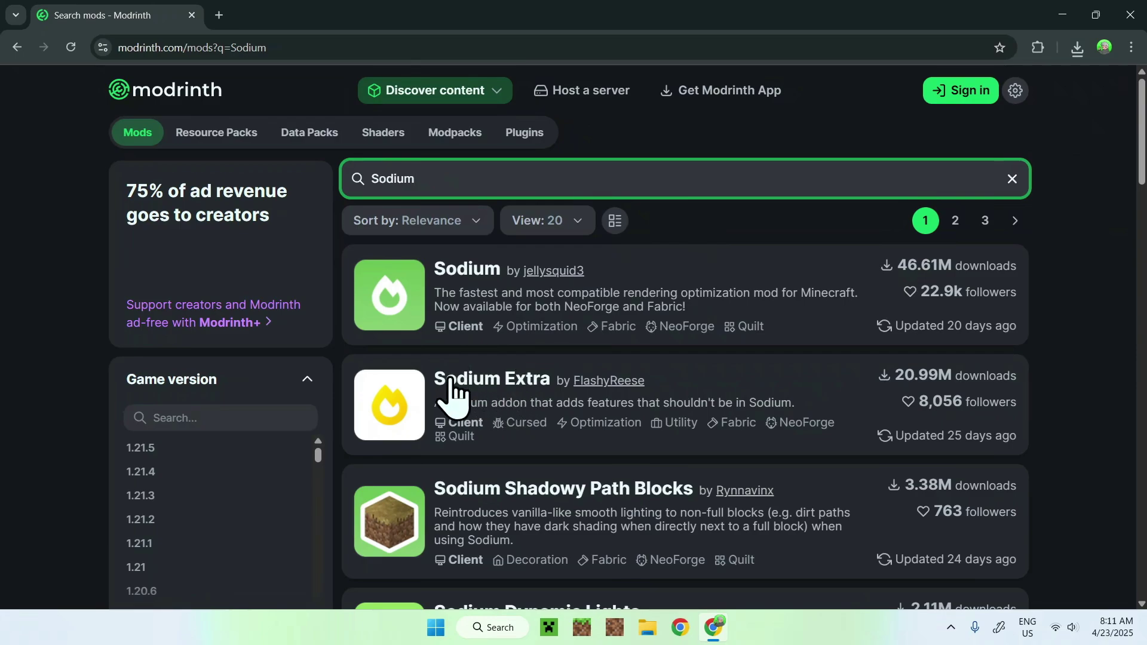
click(485, 380)
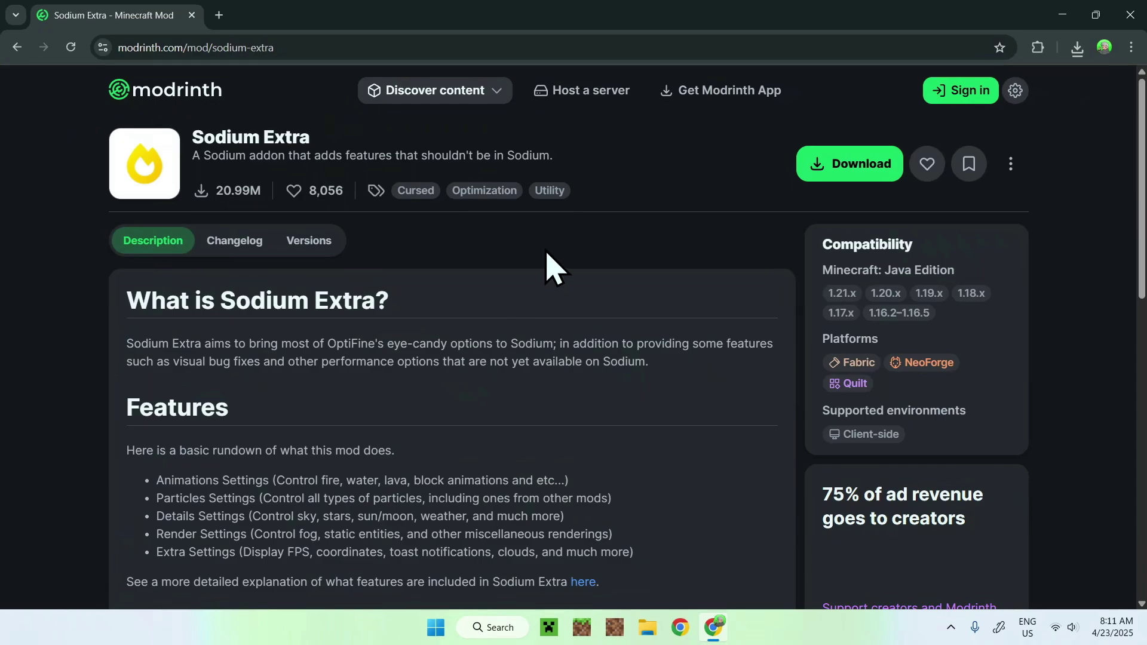
- Filter Sodium Extra's versions to 1.21.5 and download the 0.6.3 Fabric jar
click(312, 245)
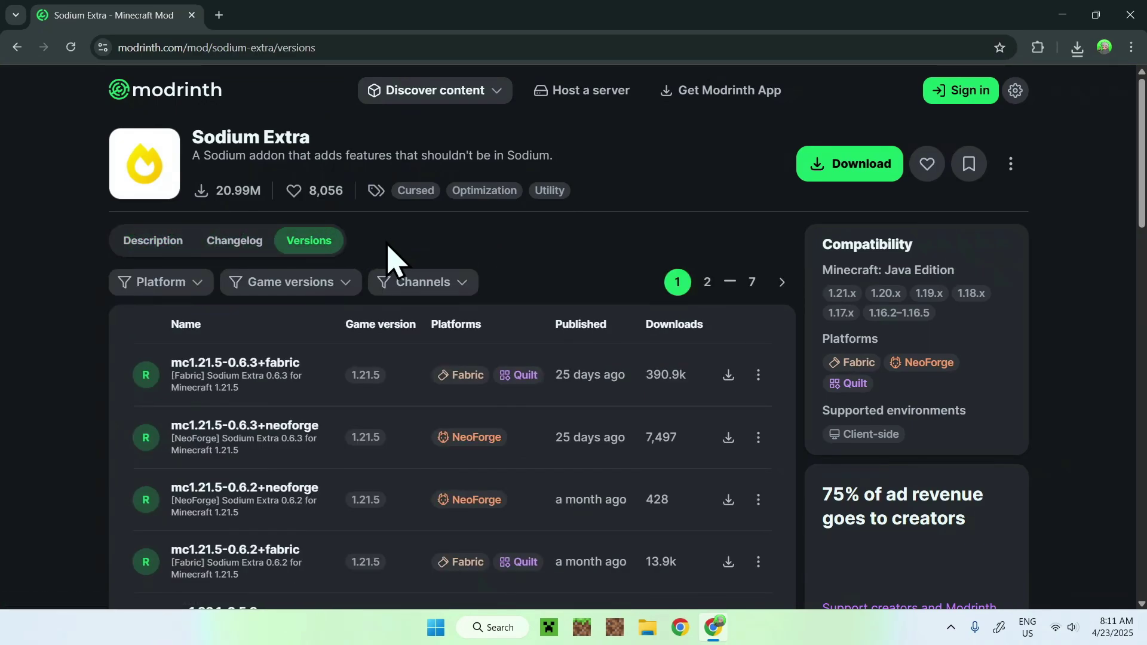
click(261, 283)
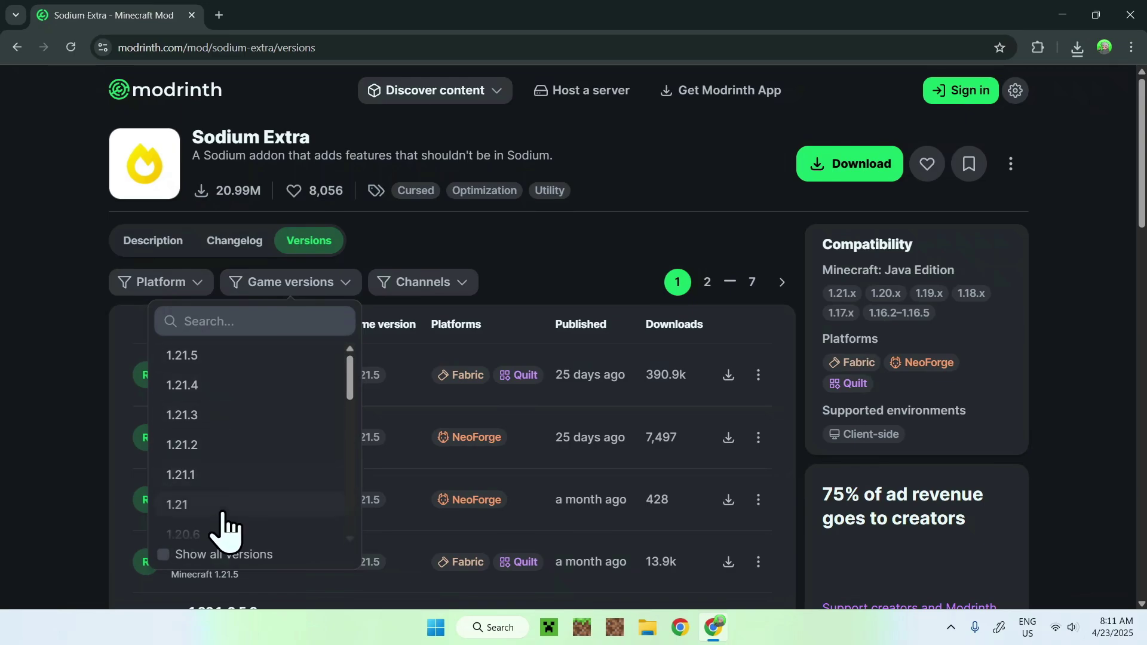
click(221, 359)
click(579, 276)
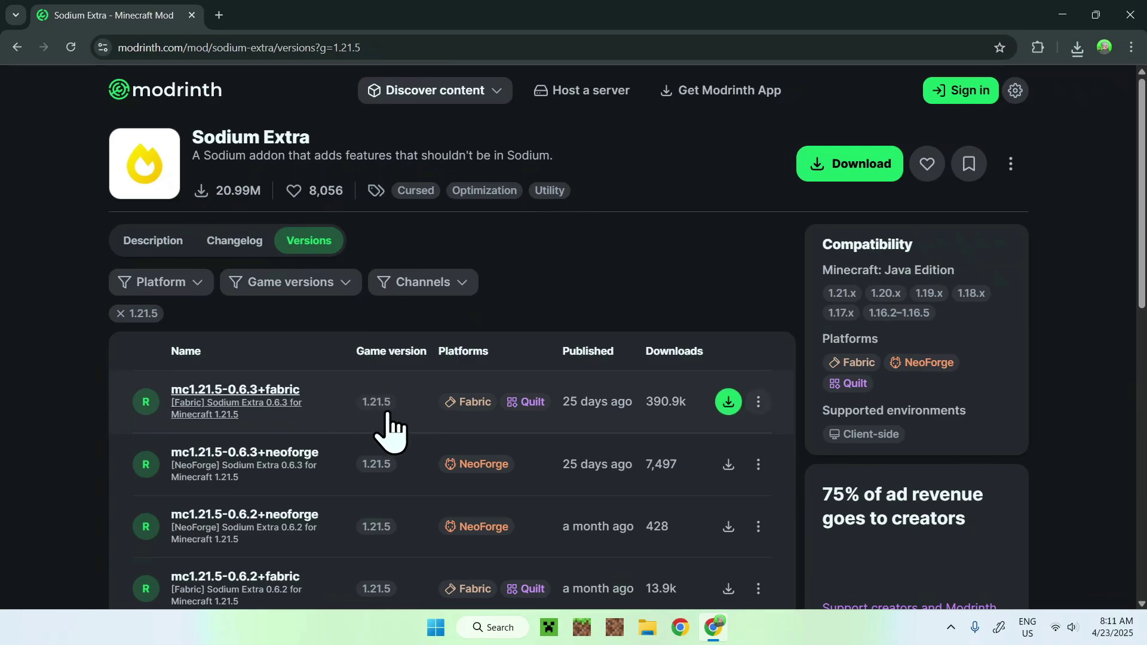
click(728, 402)
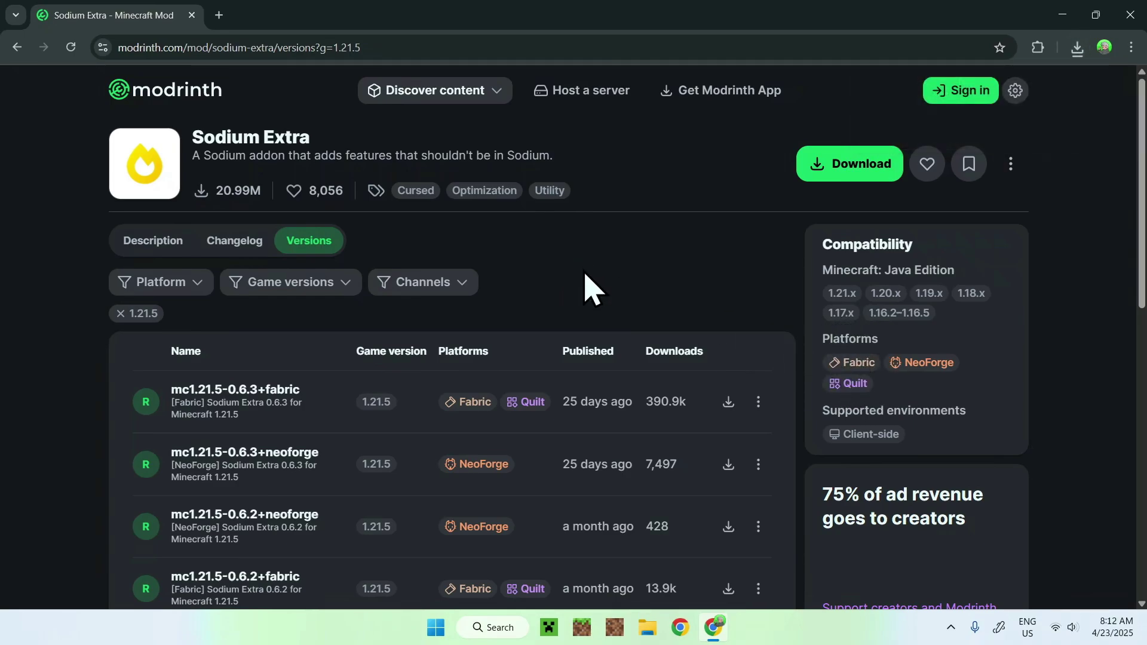
- In a new Chrome tab, search Google for 'Fabric Minecraft'
click(219, 16)
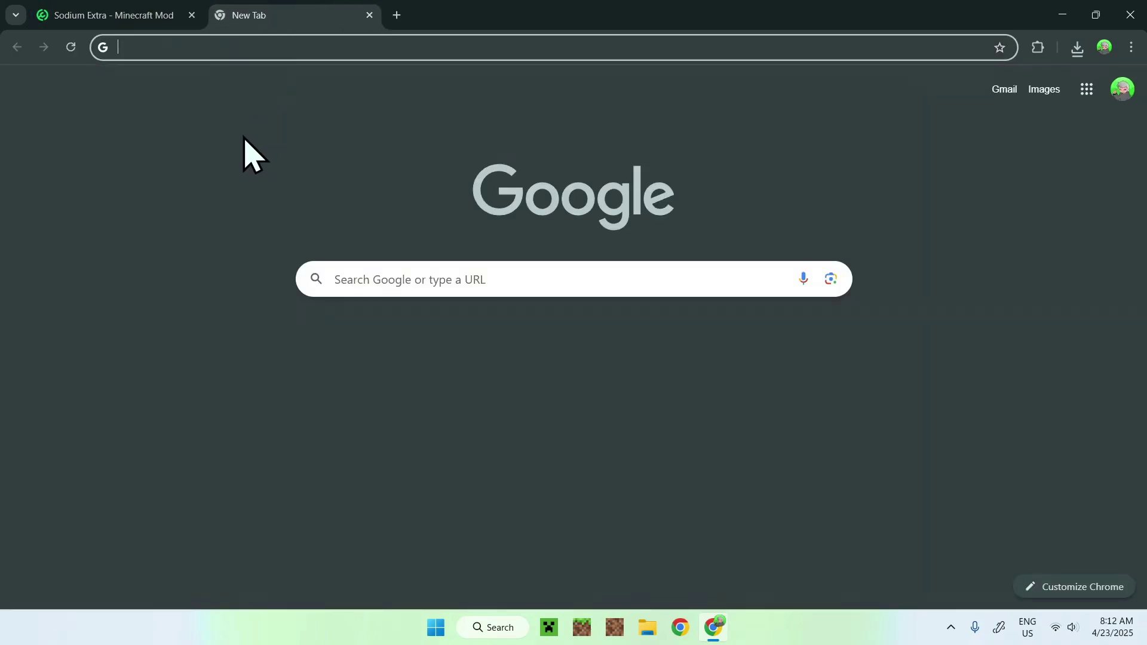
click(351, 280)
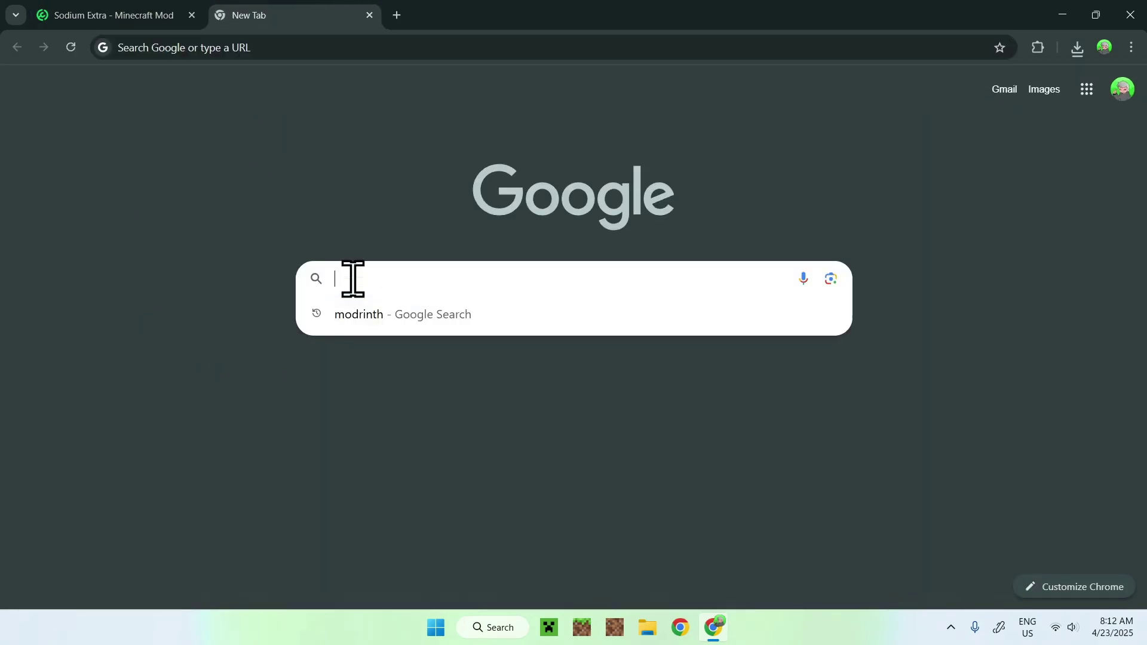
text(Fabric Minecraft)
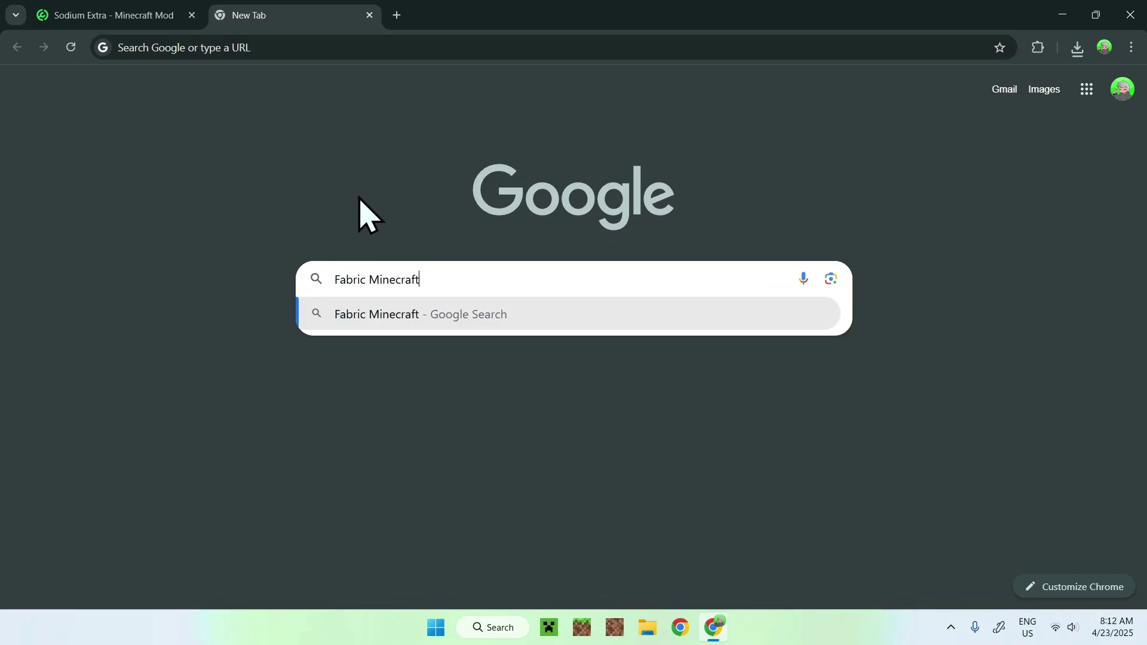
key(Return)
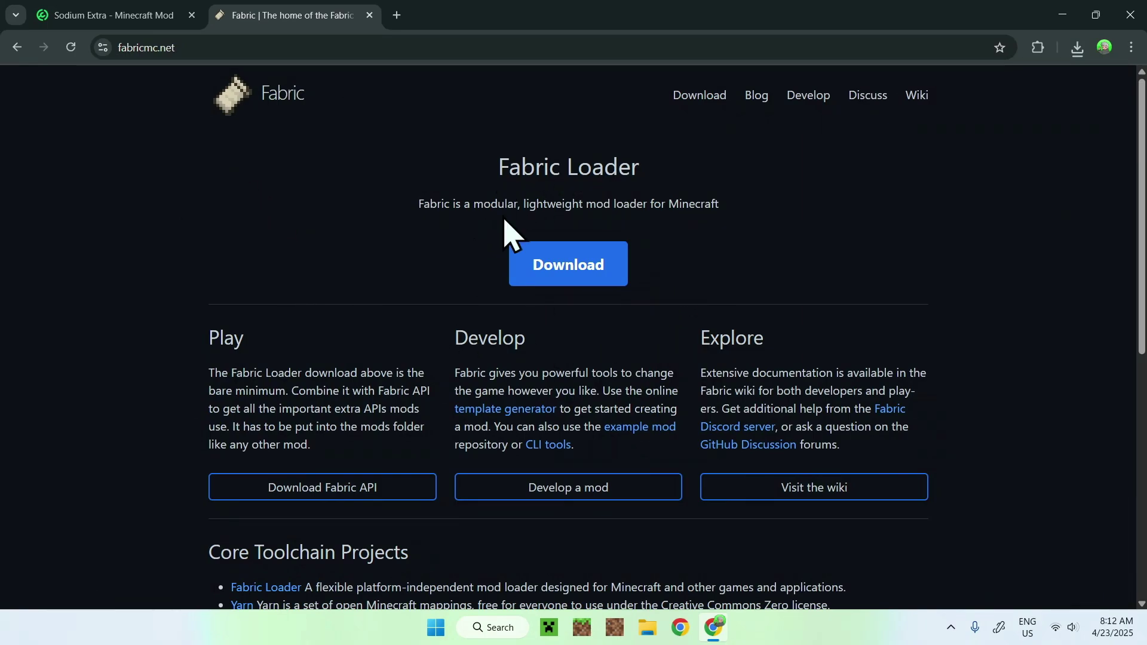
- Download fabric-installer-1.0.3.exe for Windows from fabricmc.net, then close Chrome
click(567, 275)
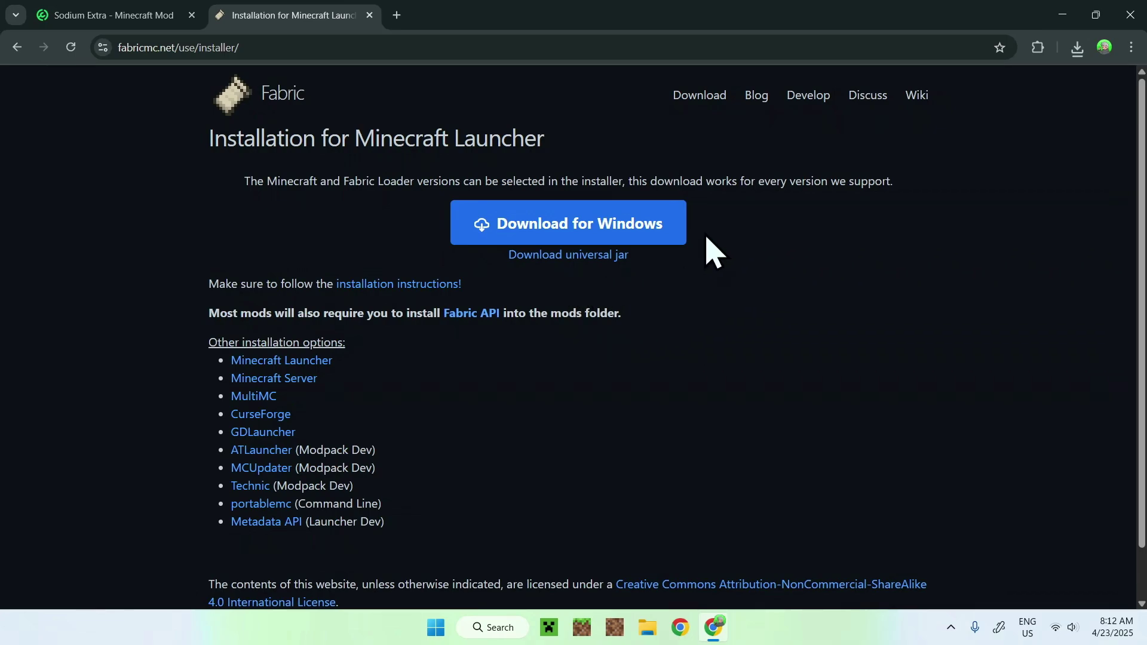
click(564, 230)
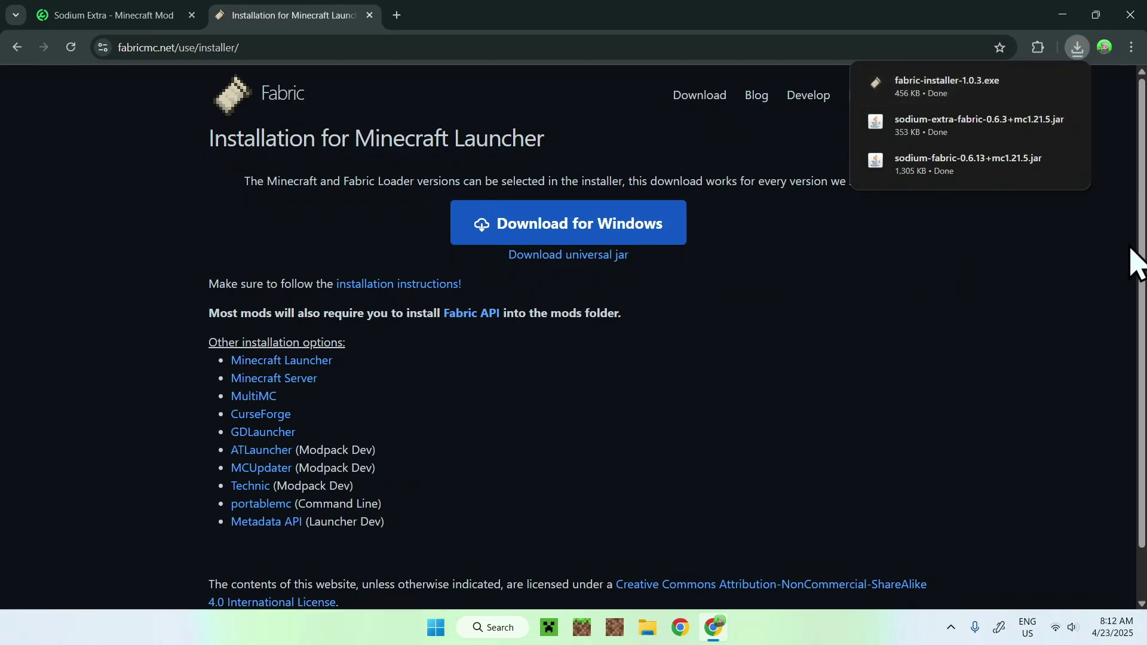
click(1129, 15)
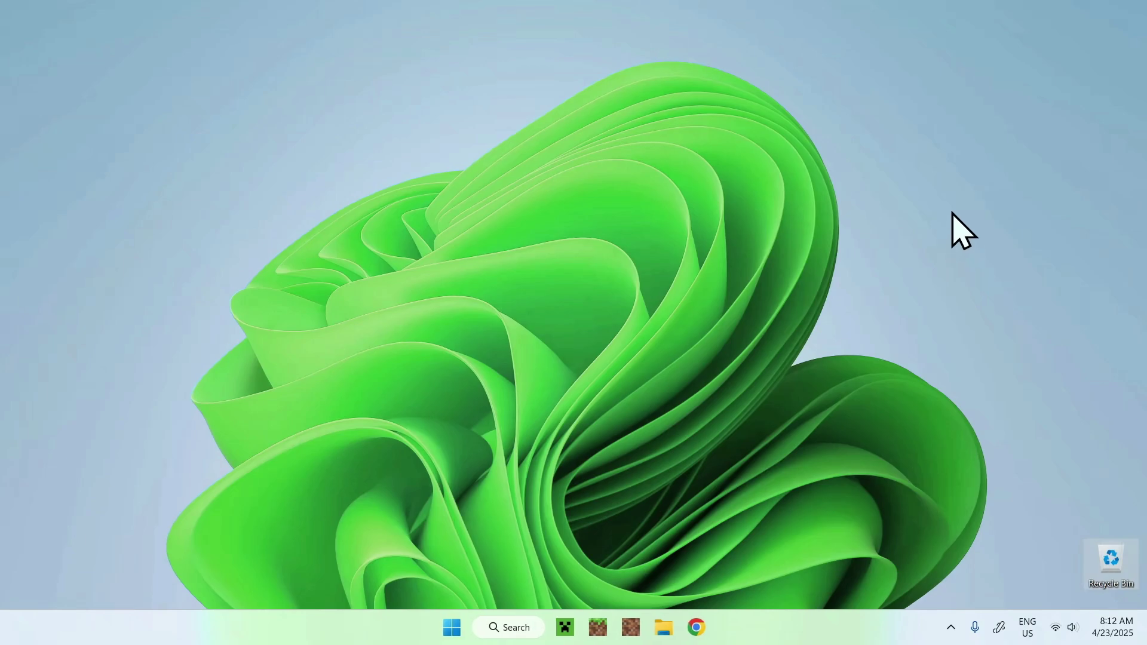
- Run fabric-installer-1.0.3.exe from the Downloads folder
click(664, 628)
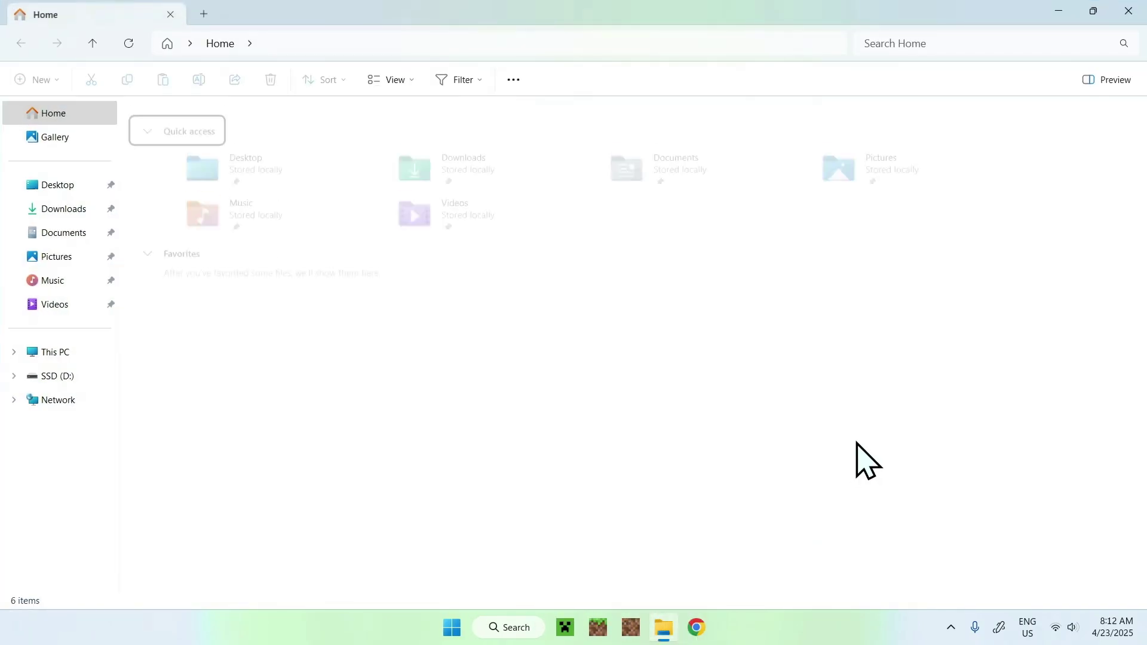
click(107, 209)
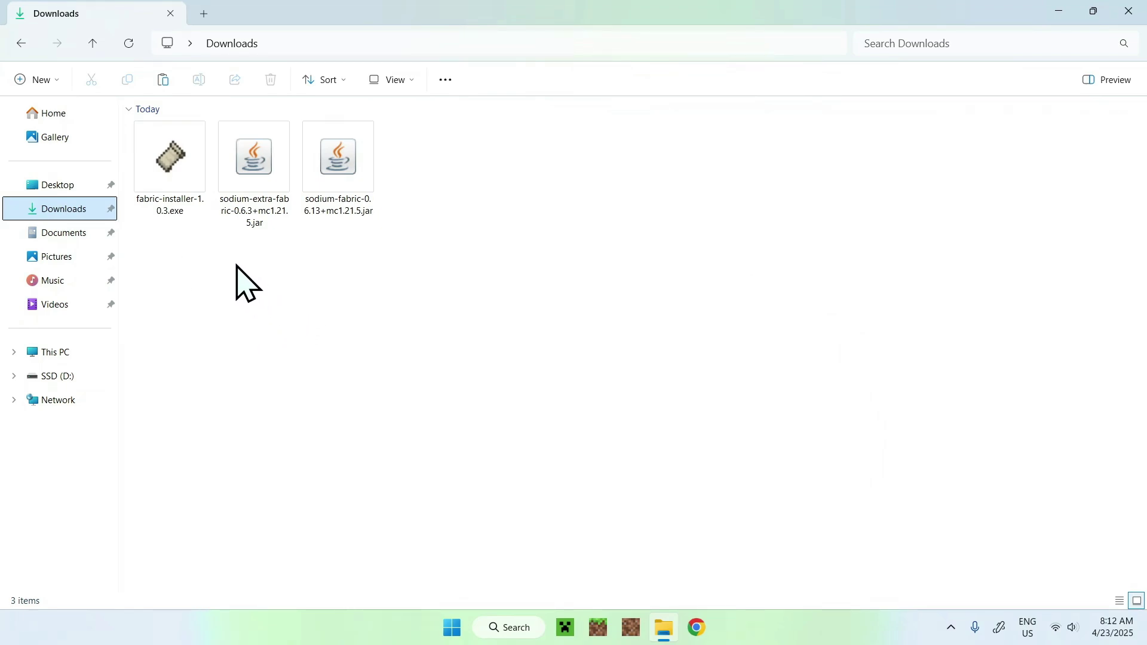
double_click(169, 212)
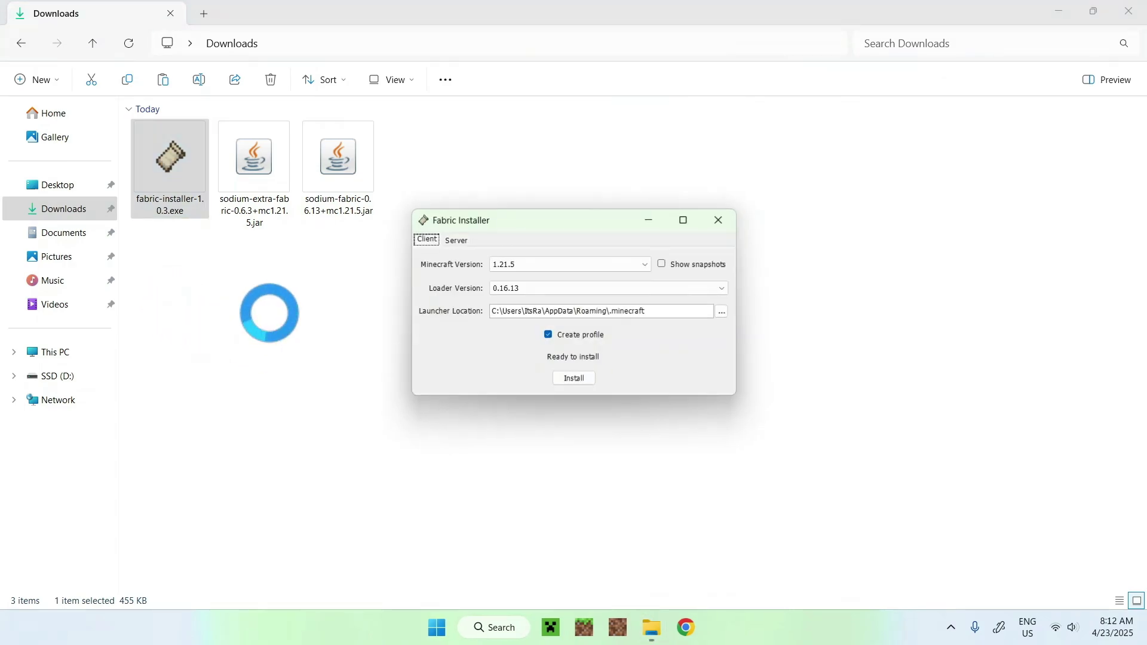
- Install Fabric Loader for Minecraft 1.21.5, confirm success and close the installer
click(490, 265)
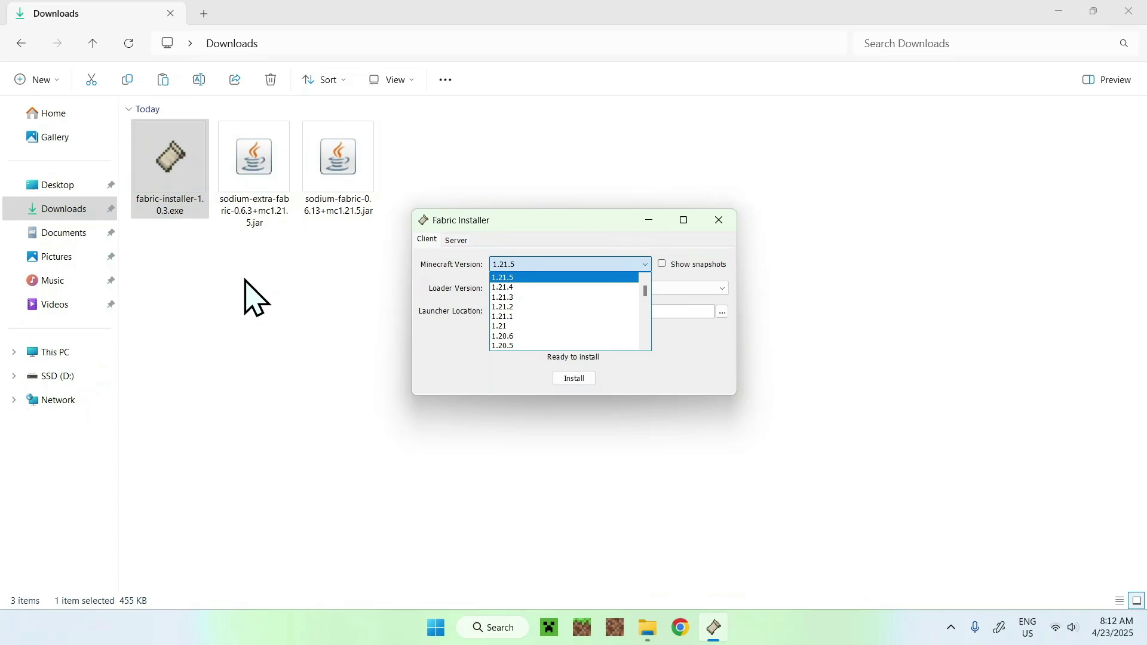
click(512, 279)
click(574, 378)
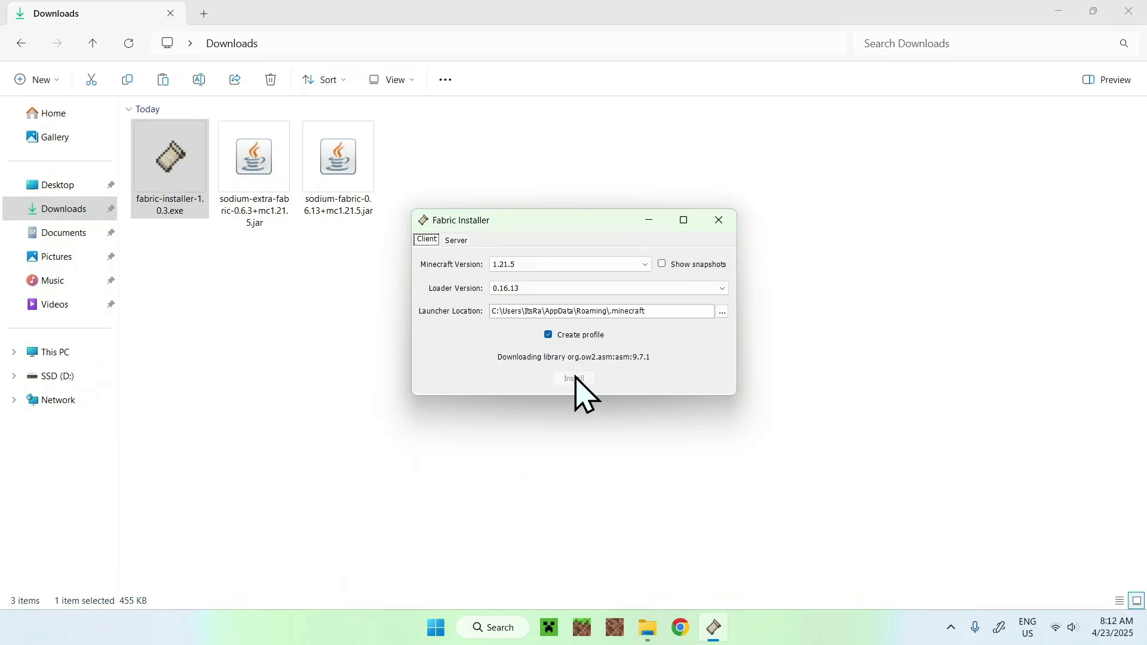
click(575, 341)
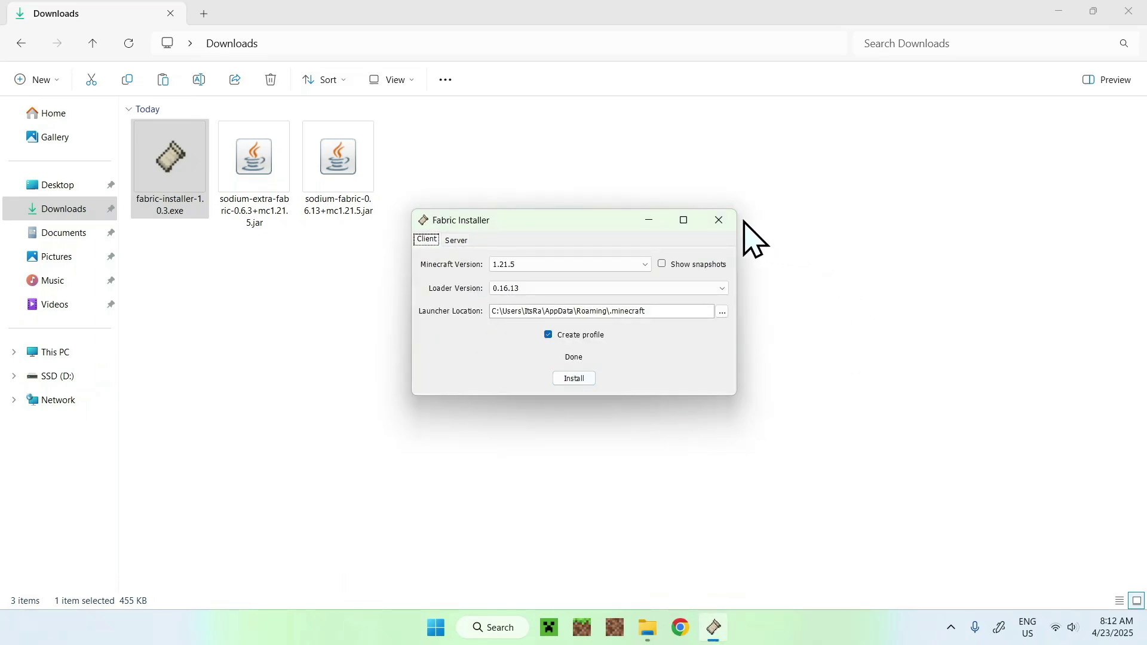
click(720, 221)
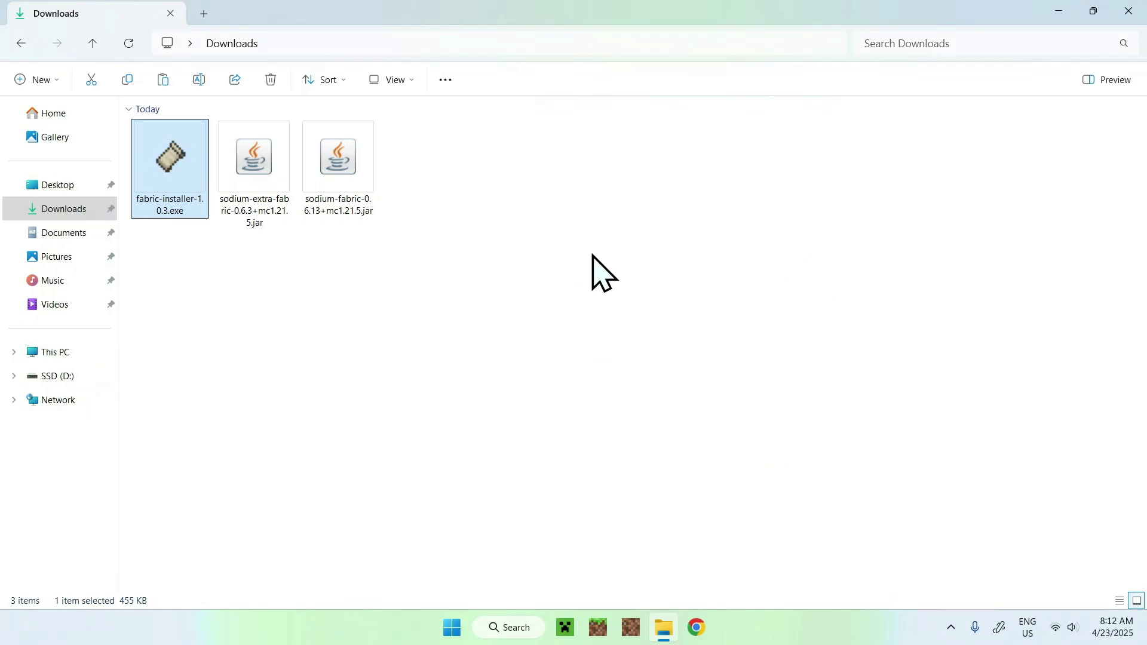
- Open the fabric-loader-1.21.5 installation's game folder from the launcher's Installations list
click(567, 627)
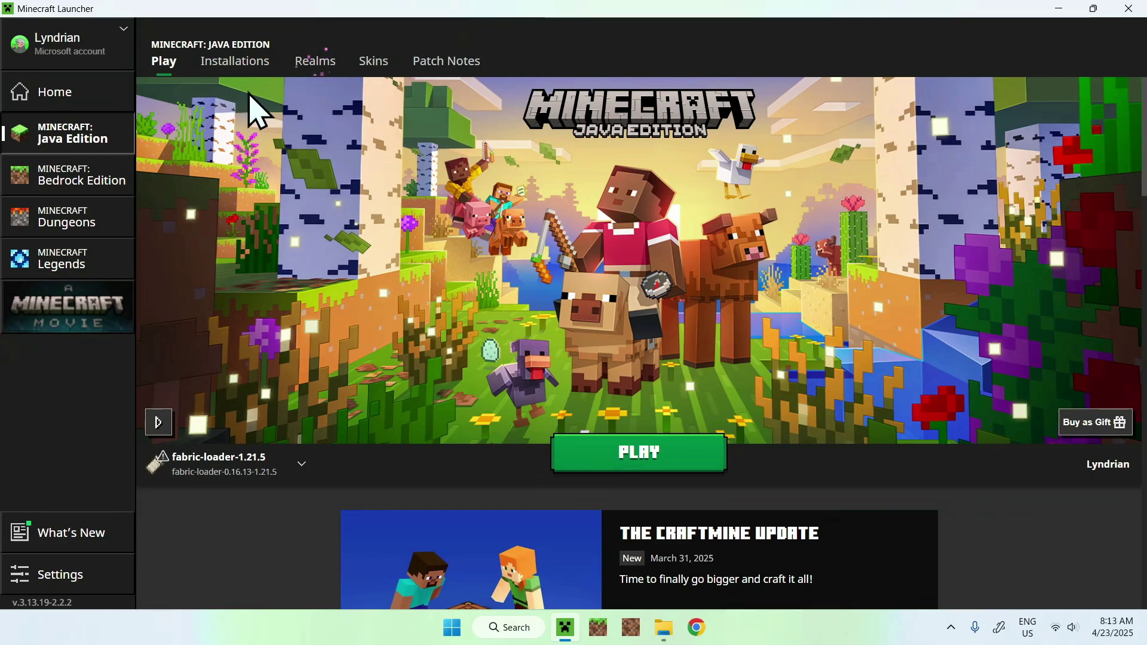
click(233, 66)
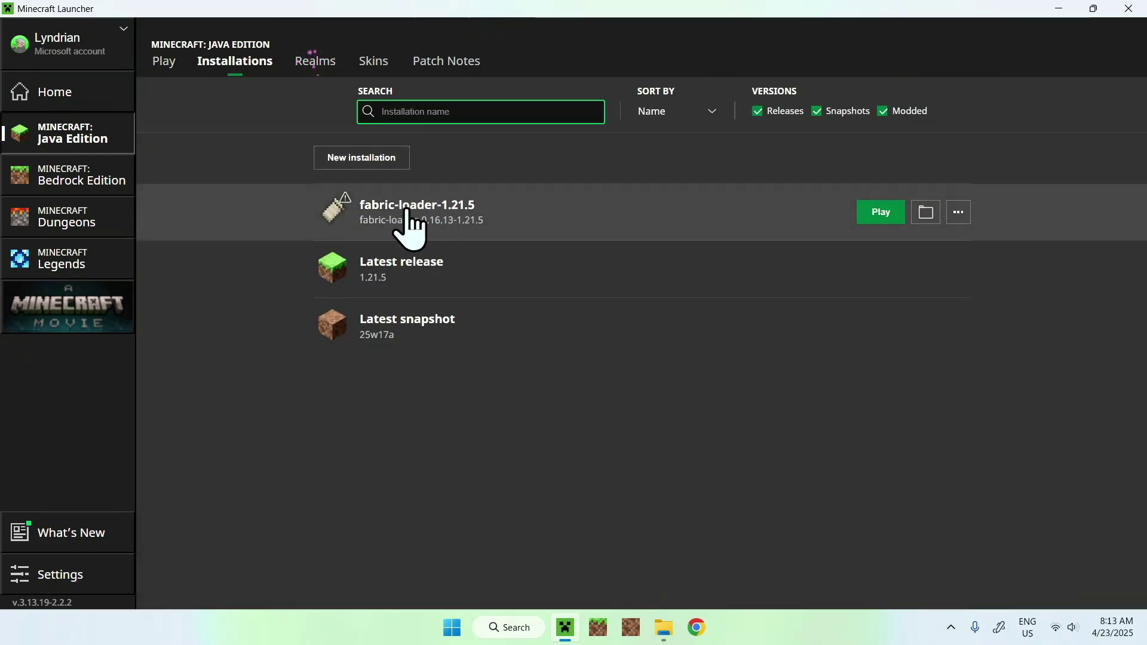
click(925, 216)
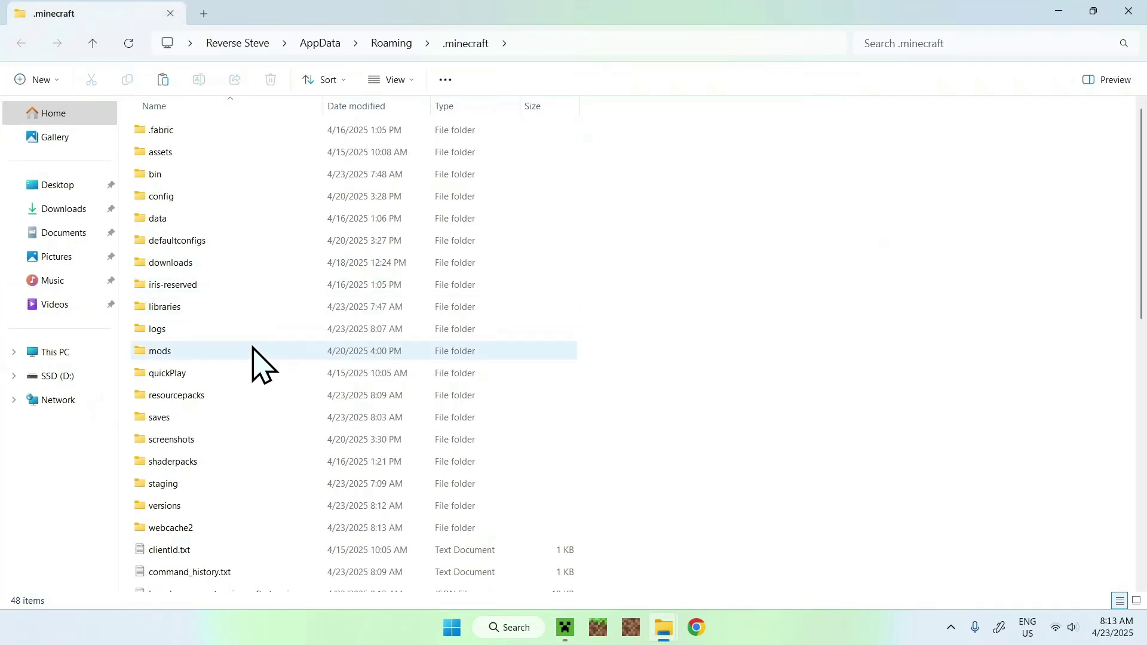
- Copy the sodium-fabric-0.6.13 and sodium-extra-fabric-0.6.3 jars from Downloads into .minecraft\mods
click(252, 351)
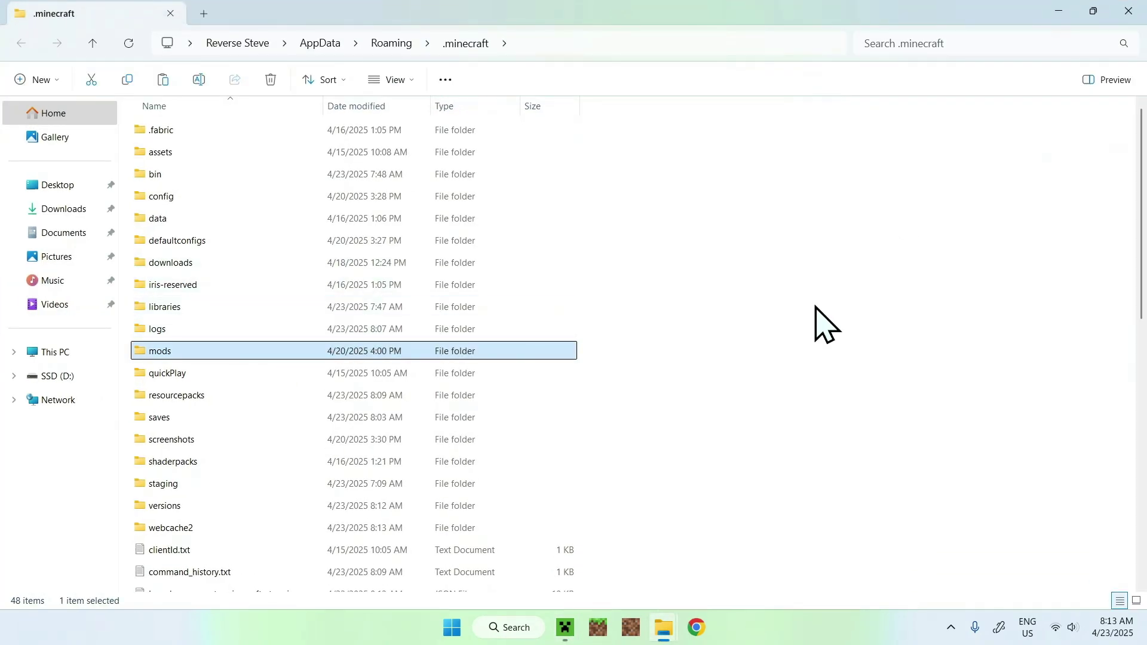
double_click(215, 350)
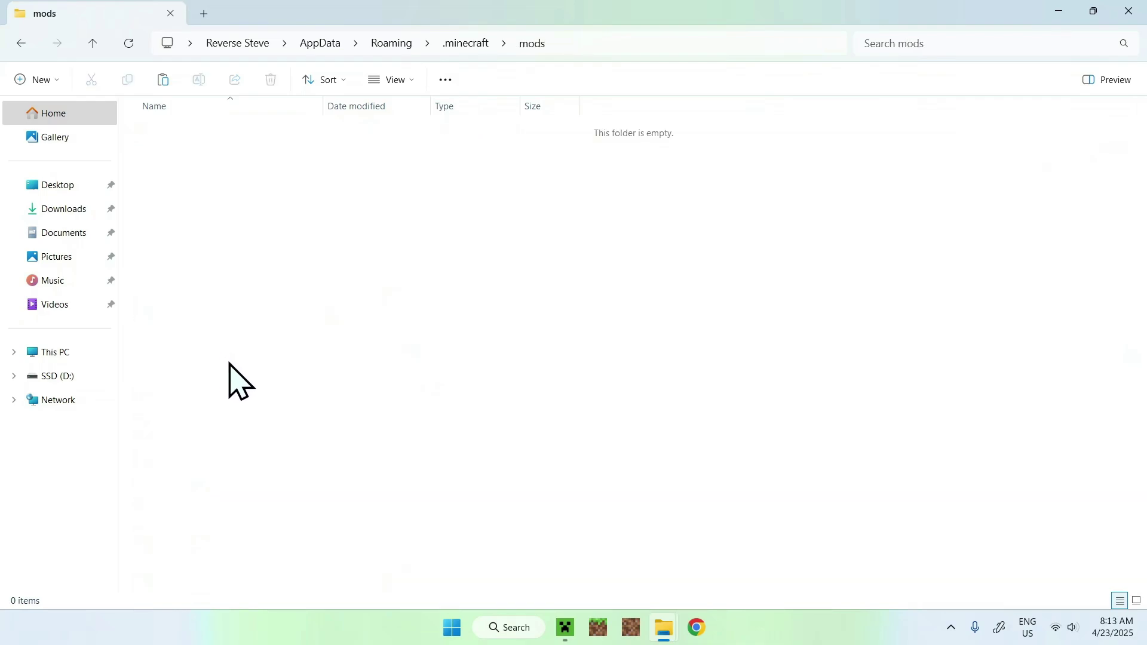
click(48, 209)
drag(489, 243, 239, 149)
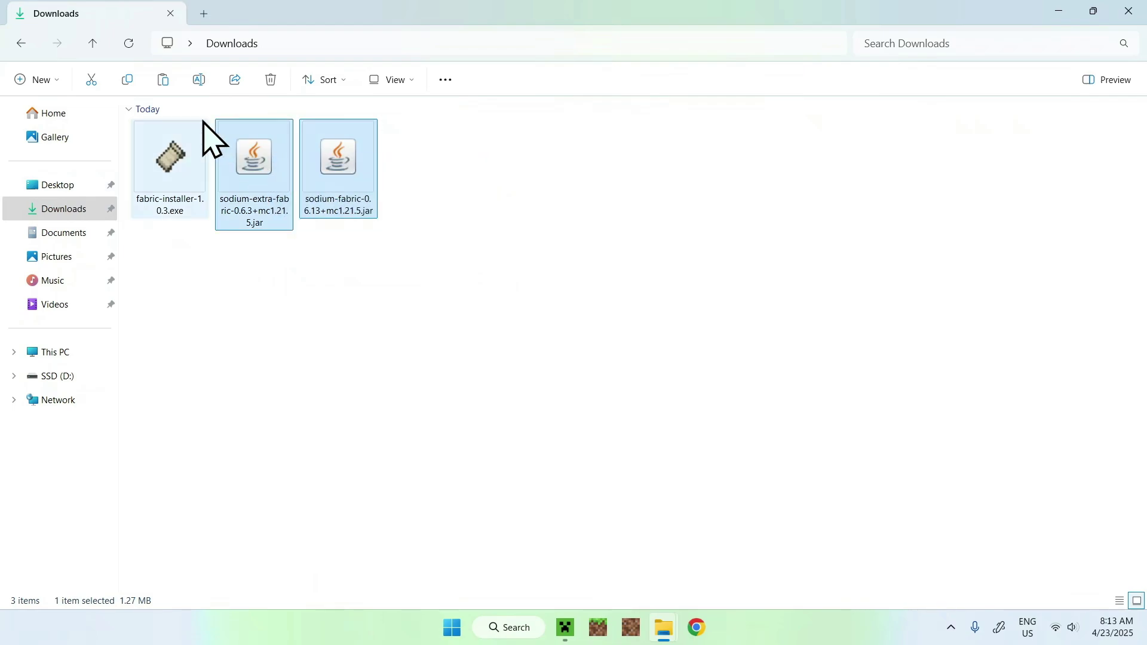
click(127, 81)
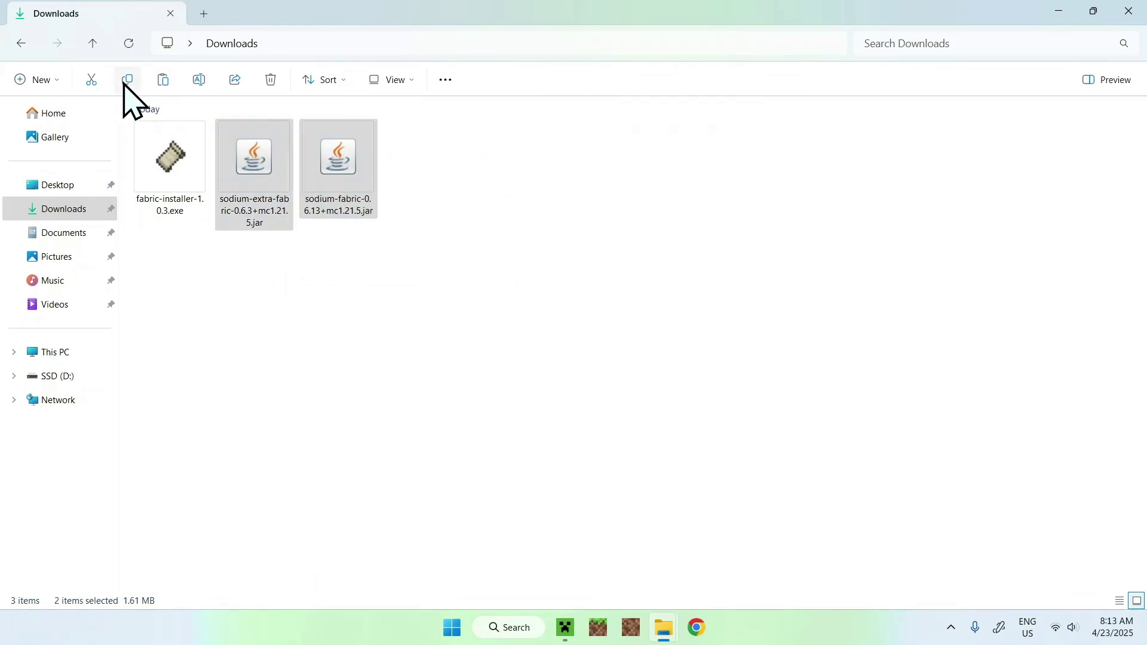
click(21, 45)
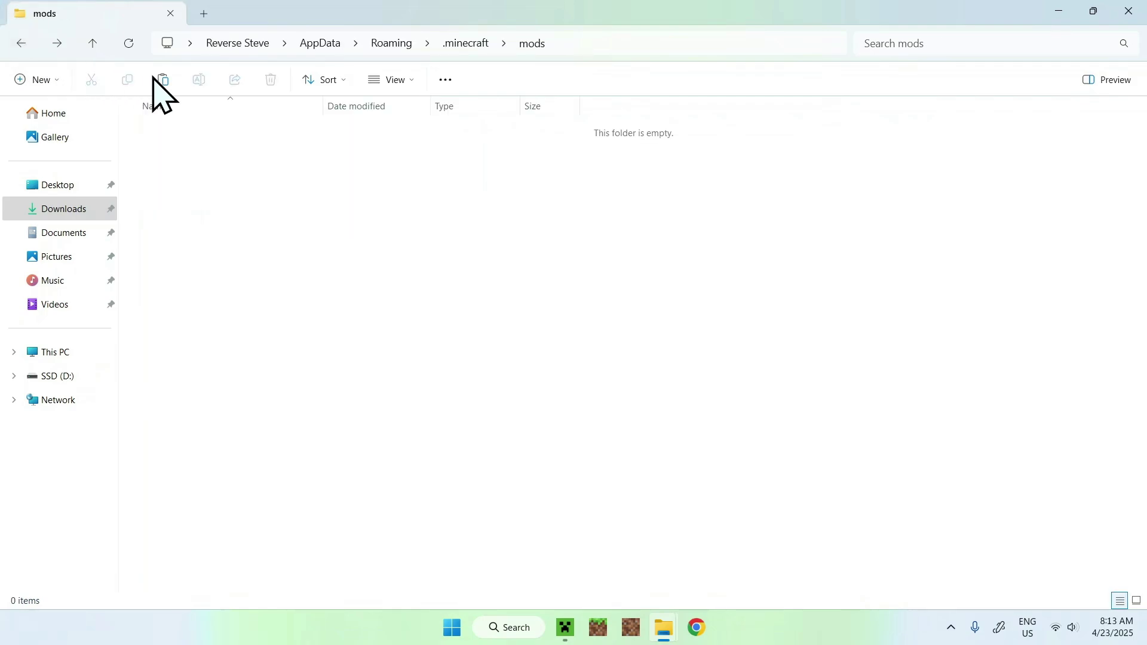
click(163, 81)
click(266, 190)
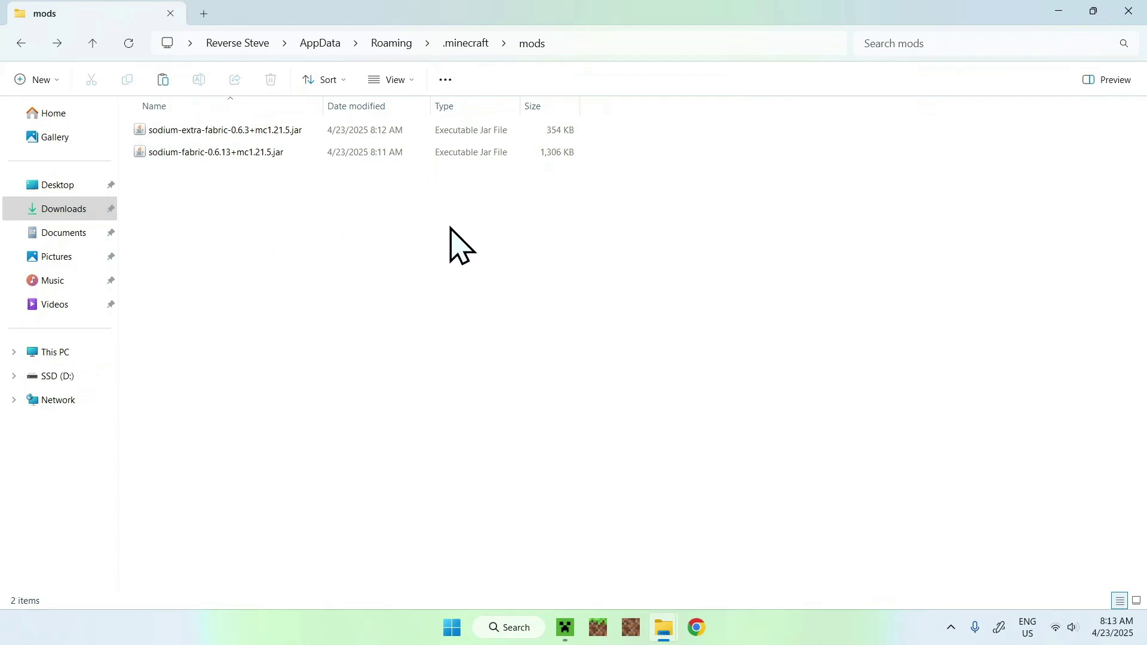
click(566, 627)
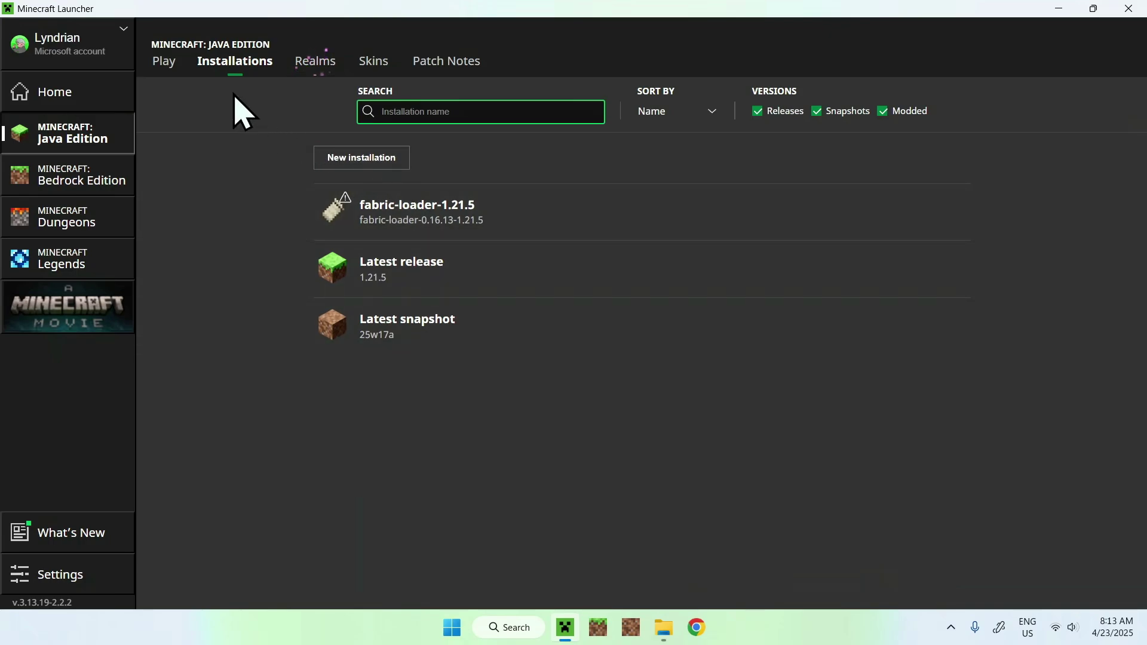
- Play the fabric-loader-1.21.5 profile, ticking 'I understand the risks' on the warning
click(164, 61)
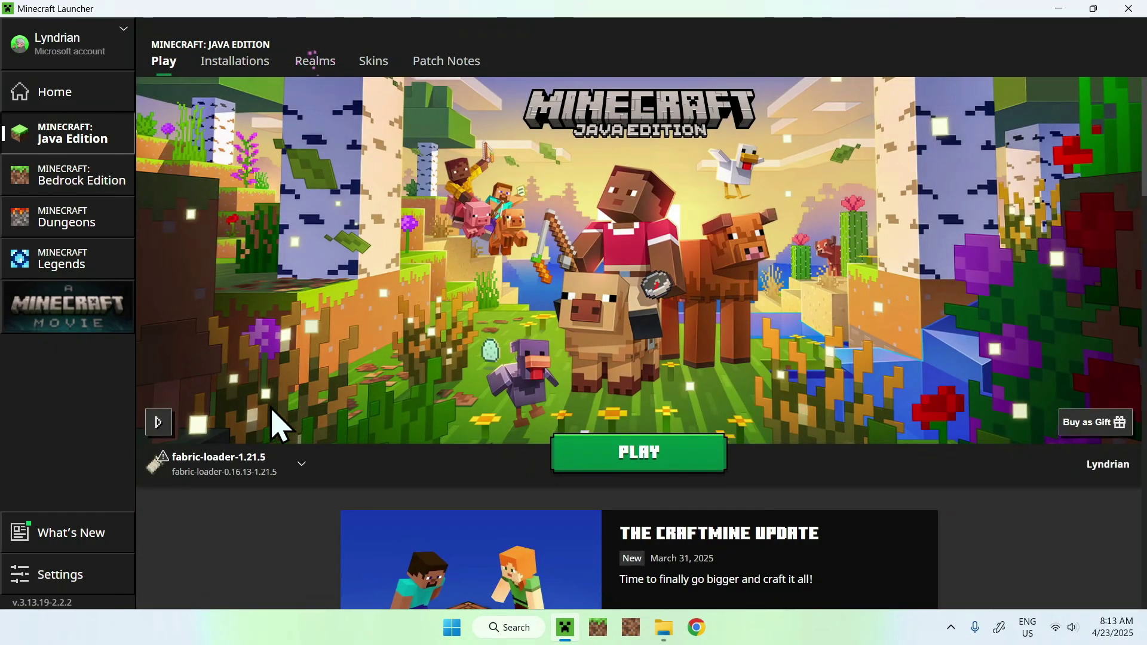
click(637, 468)
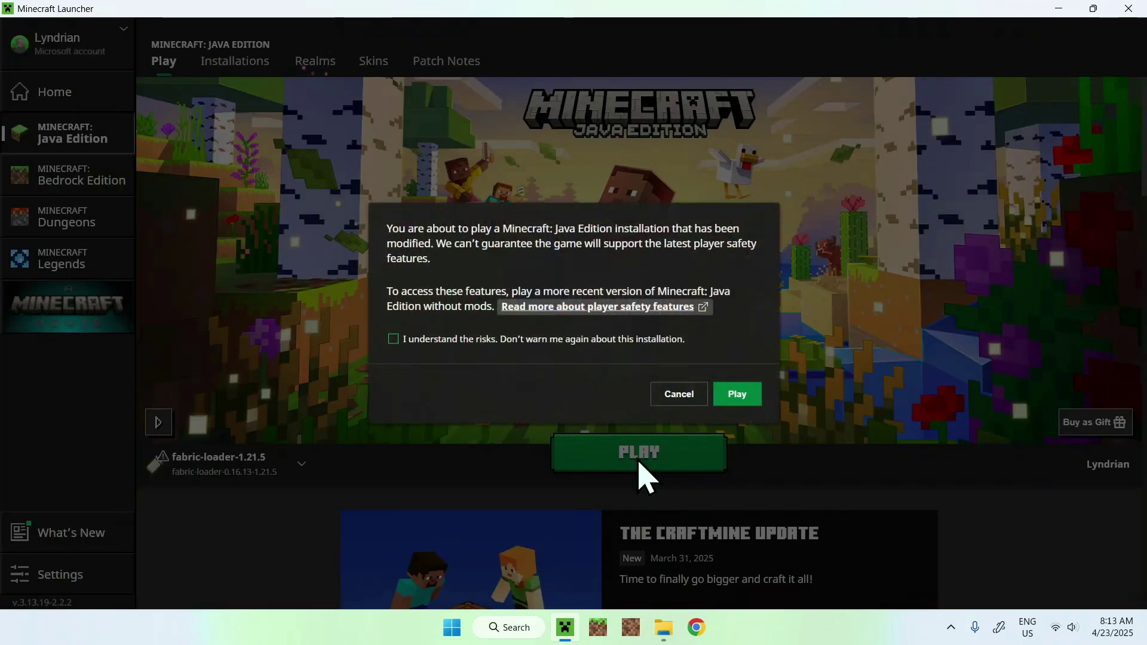
click(393, 339)
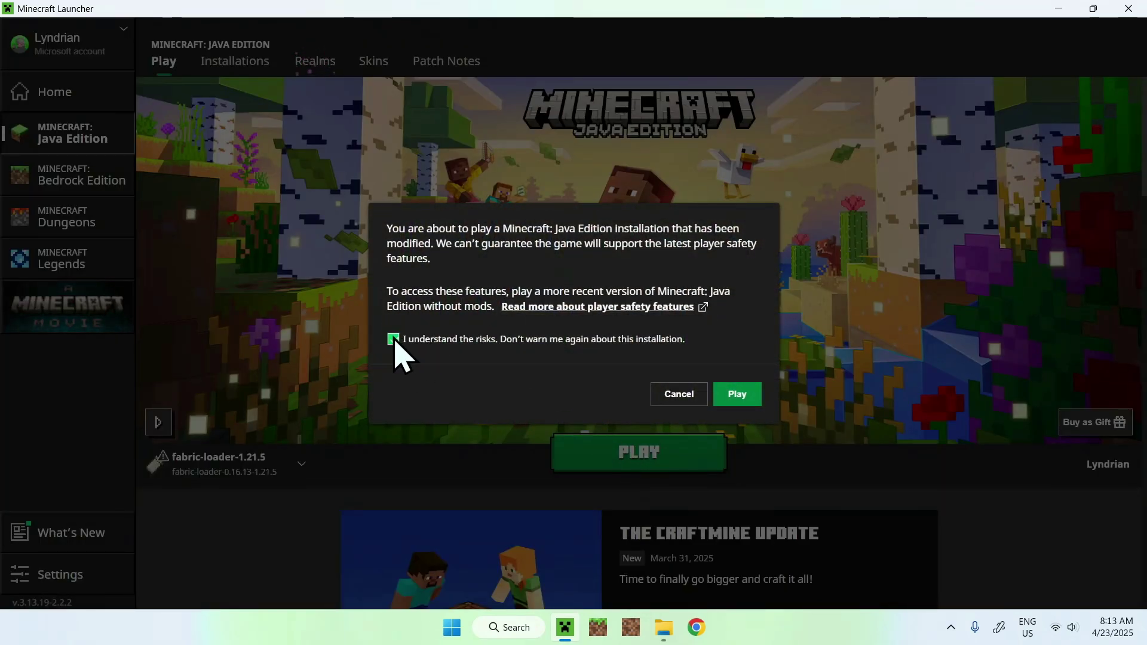
click(738, 395)
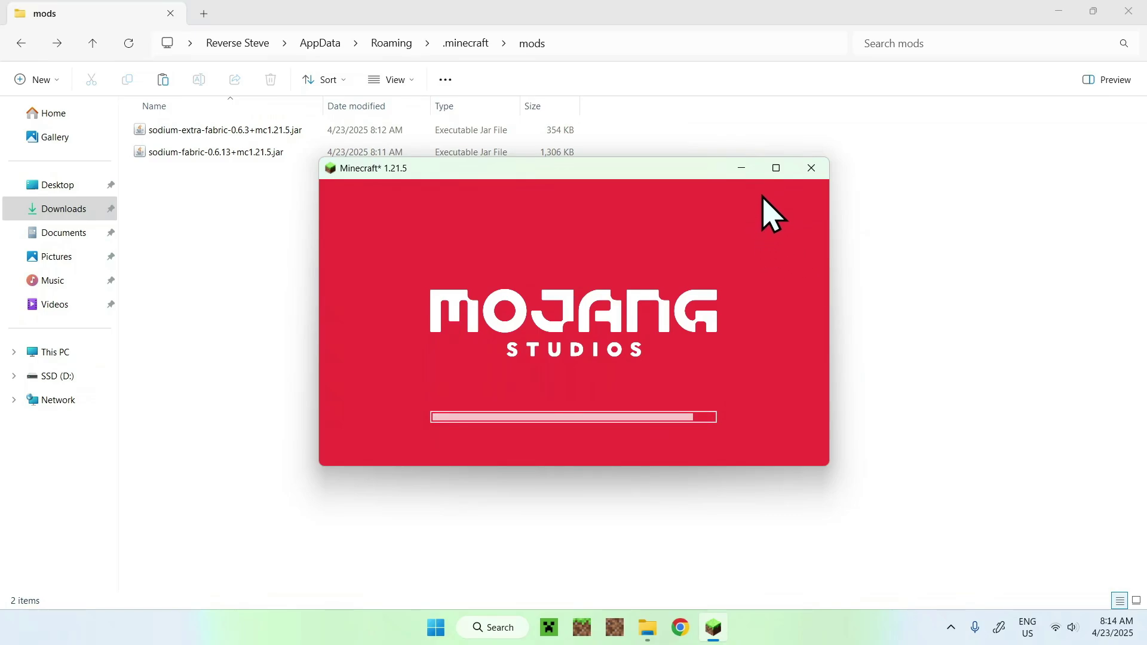
- Maximize the game window and load the Tutorials singleplayer world
click(776, 167)
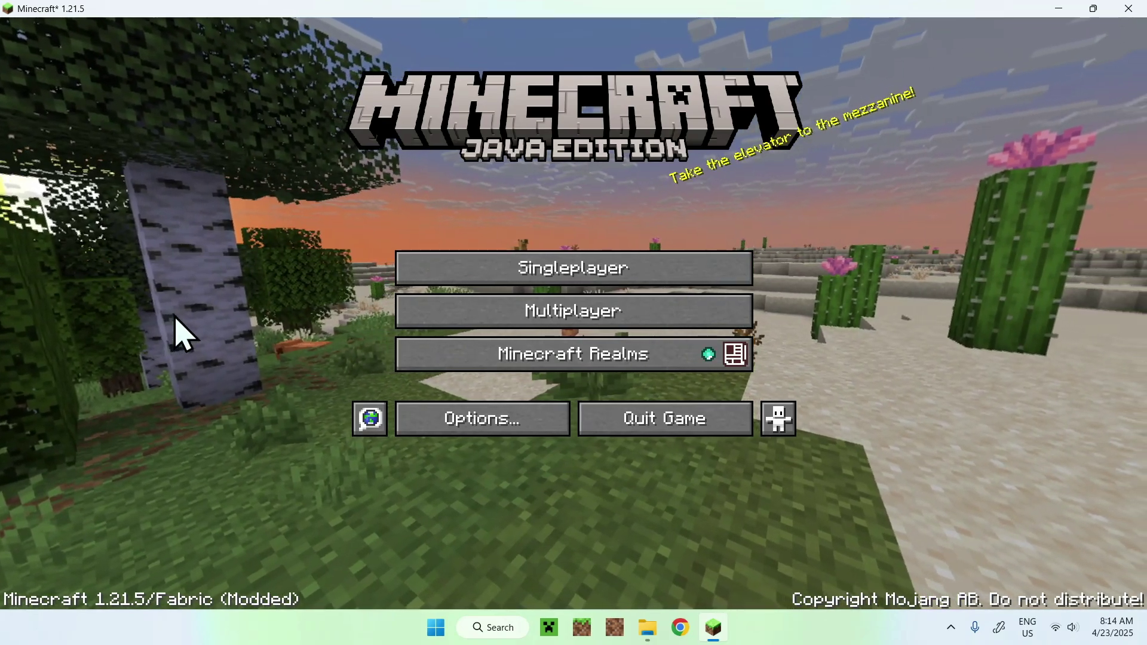
click(576, 278)
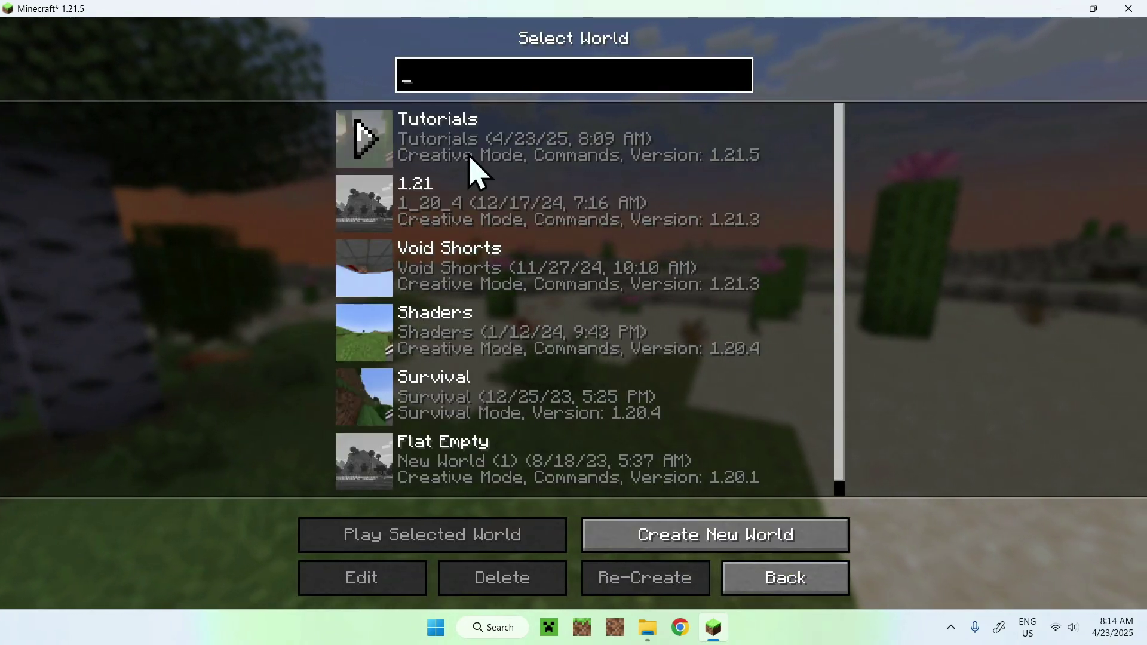
click(383, 158)
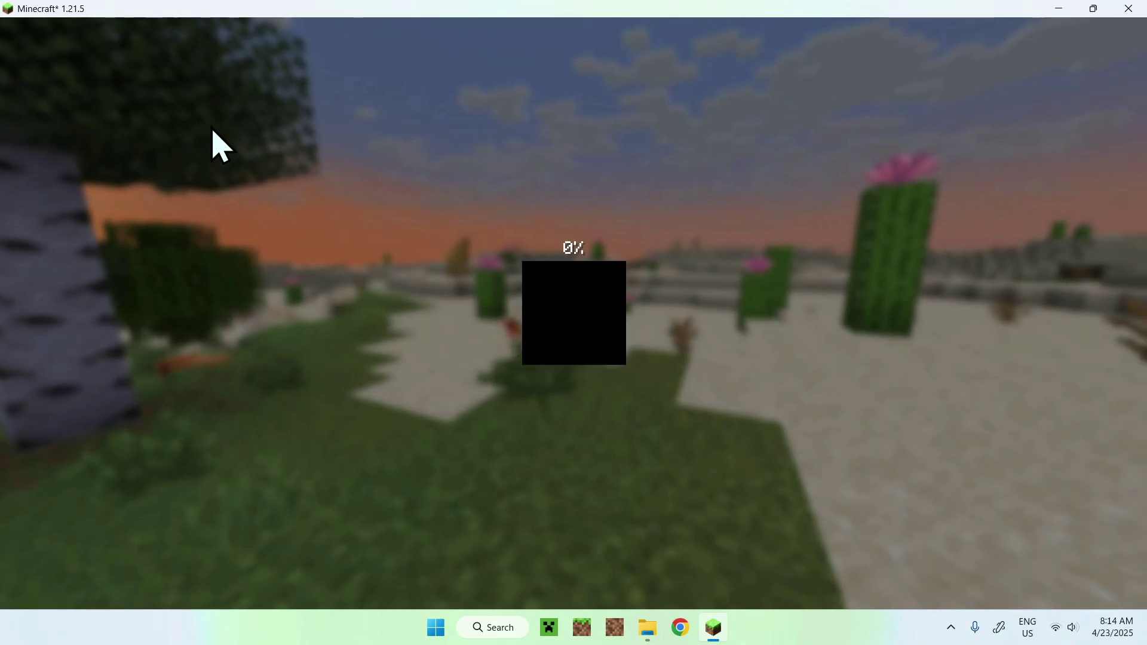